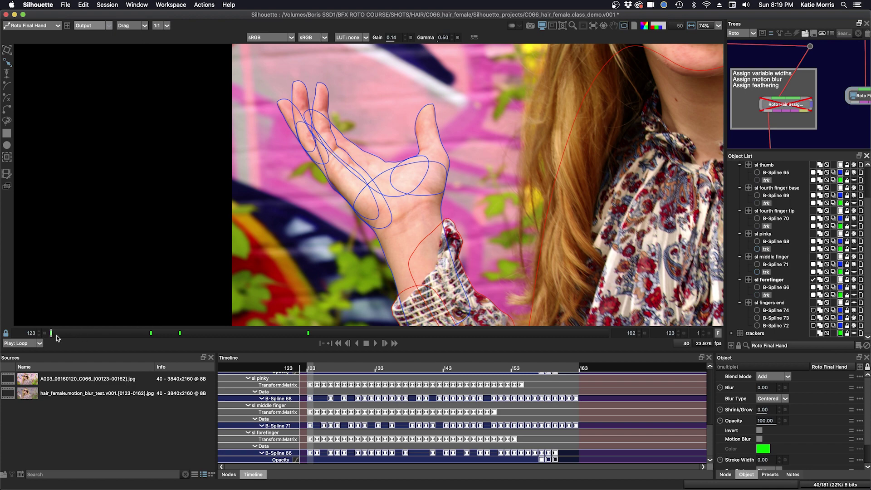
Scrub ahead to frame 136 and turn on visibility for the sl fingers end layer
click(71, 335)
drag(70, 335, 584, 340)
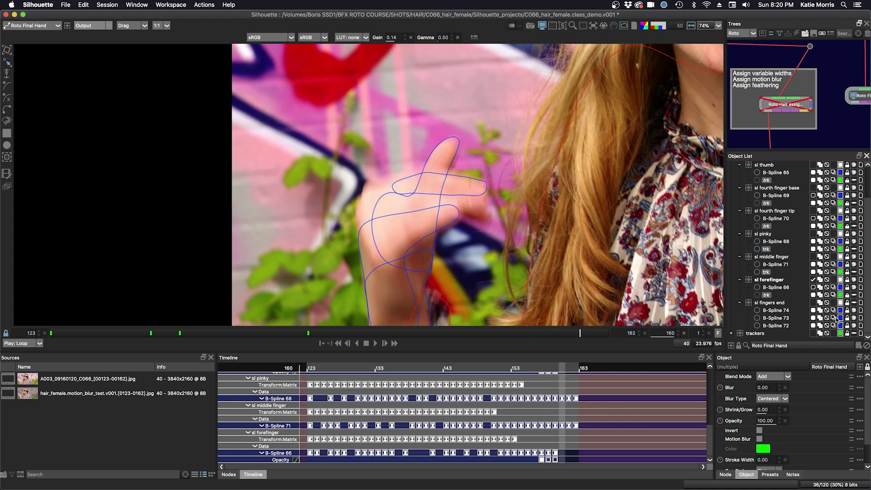
click(855, 302)
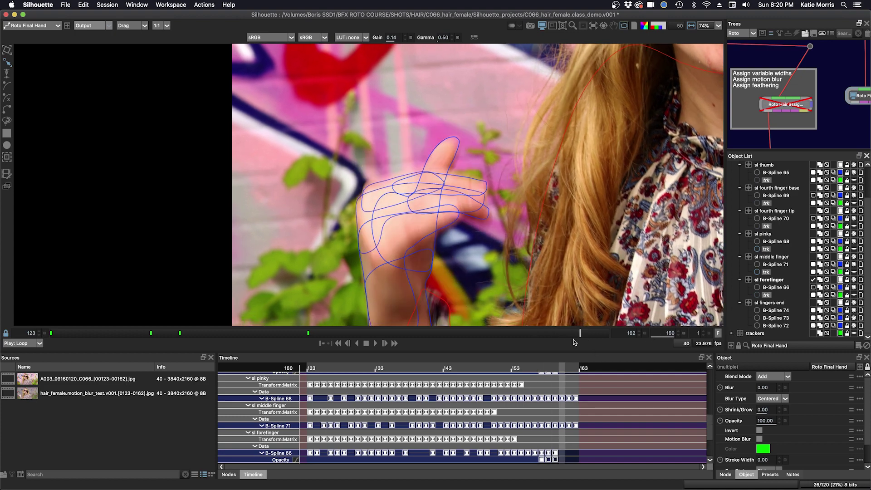
Show the trk tracker shapes and scrub back through the shot to frame 124
drag(574, 338, 458, 335)
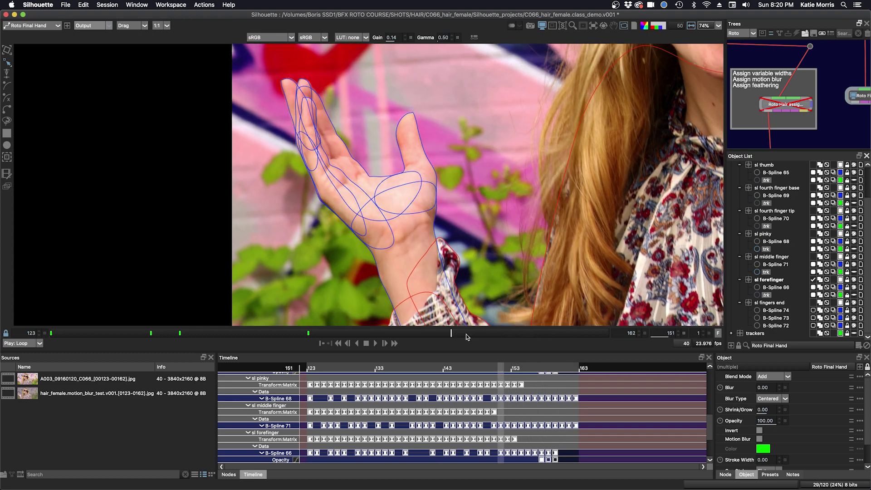
click(855, 181)
click(259, 336)
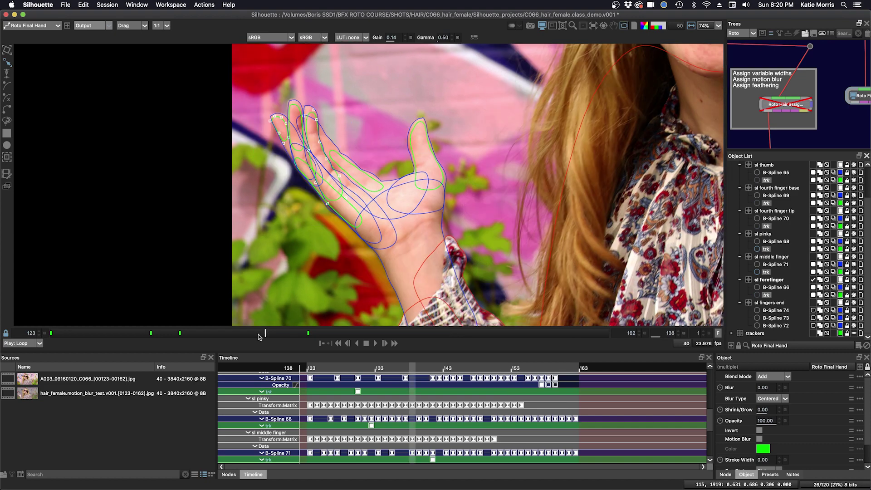
drag(259, 337, 222, 338)
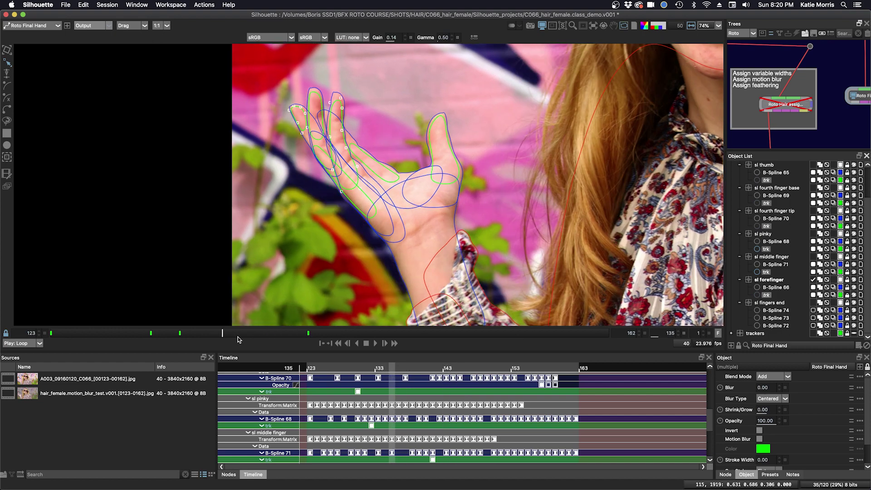
Hide the trk tracker shapes and centre the viewer on the hand
click(855, 181)
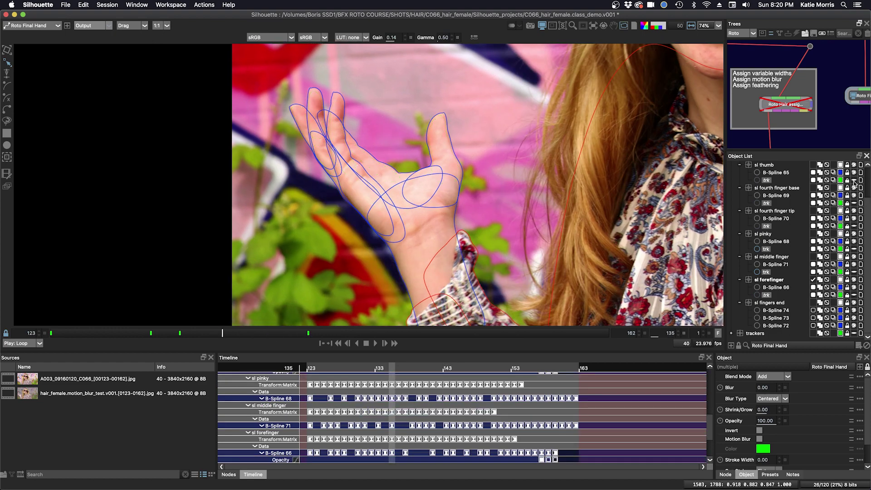
scroll(464, 177, left, 5)
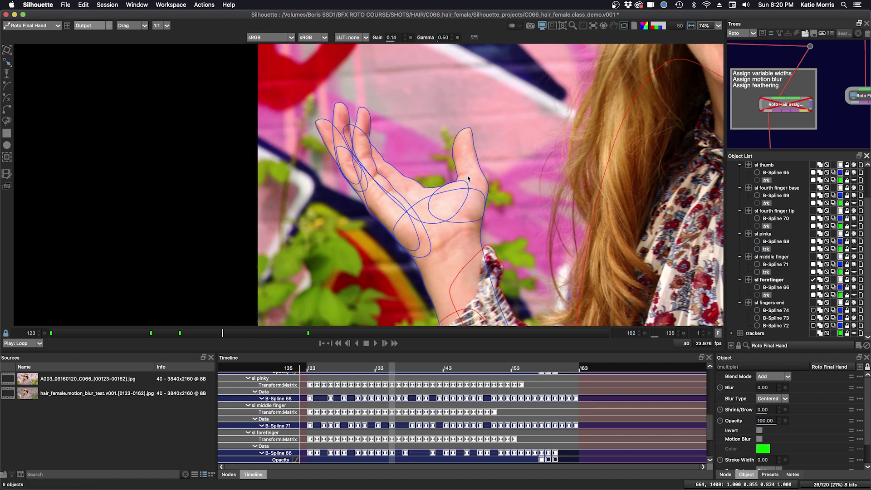
scroll(464, 182, up, 3)
drag(464, 179, 493, 182)
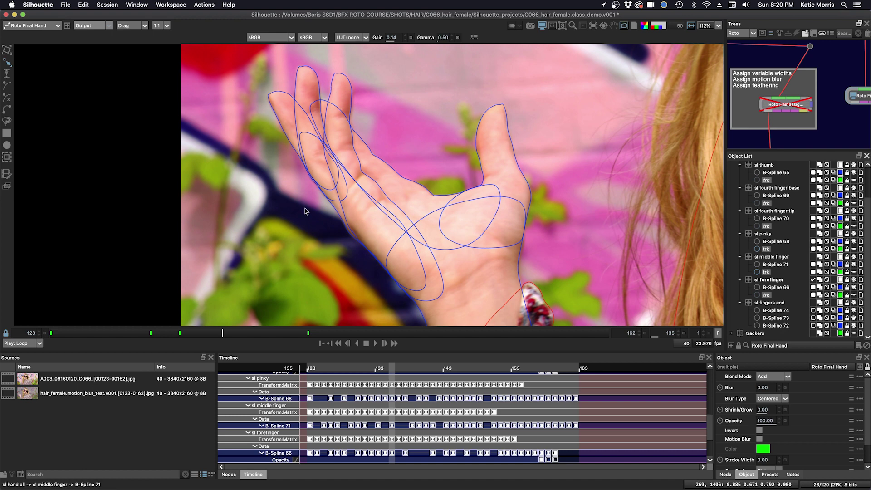
Zoom onto the fingers and select the middle finger's B-Spline 71 at frame 133
drag(170, 333, 368, 334)
drag(316, 227, 415, 245)
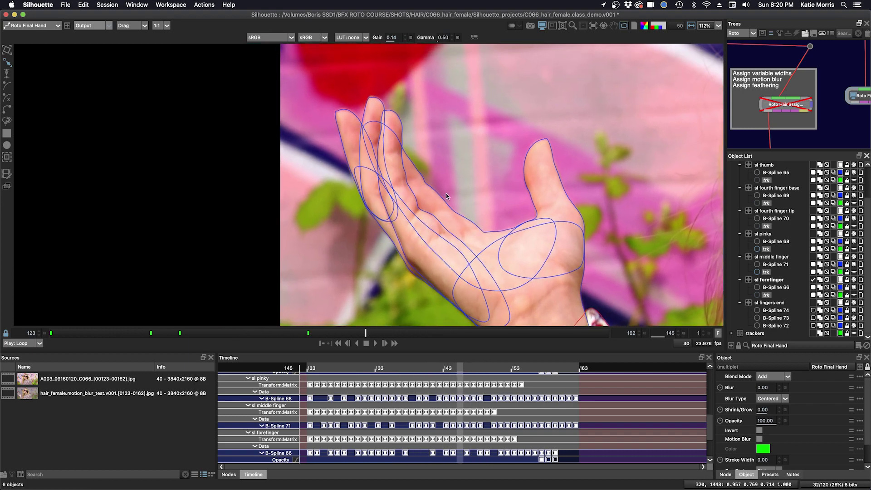
scroll(487, 210, up, 4)
drag(487, 210, 476, 234)
drag(352, 334, 199, 338)
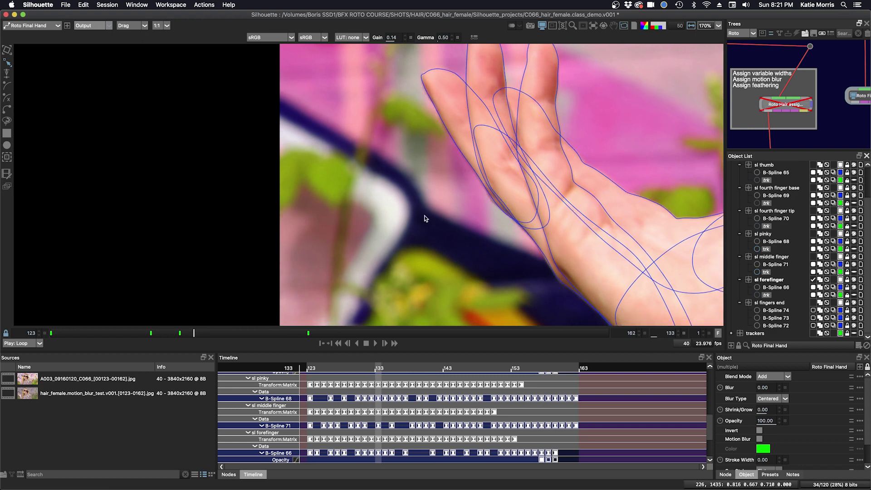
scroll(462, 211, up, 1)
scroll(474, 212, up, 1)
click(474, 213)
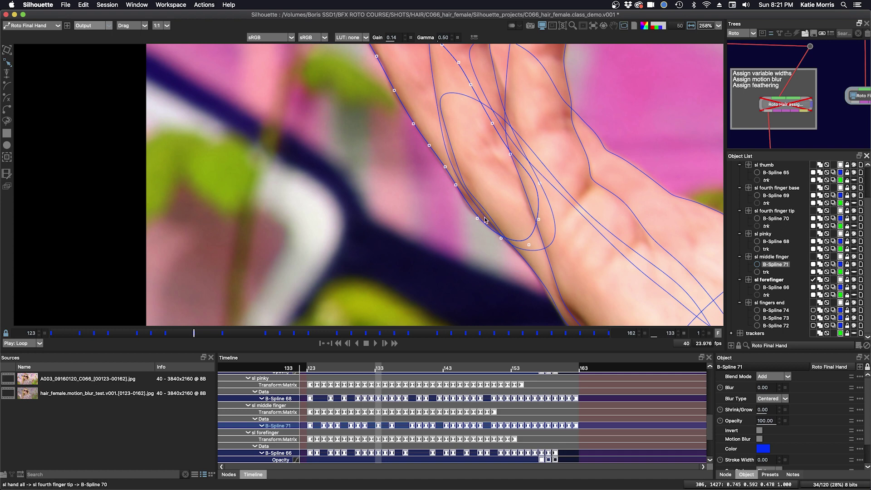
key(Left)
key(Left)
key(Right)
key(Right)
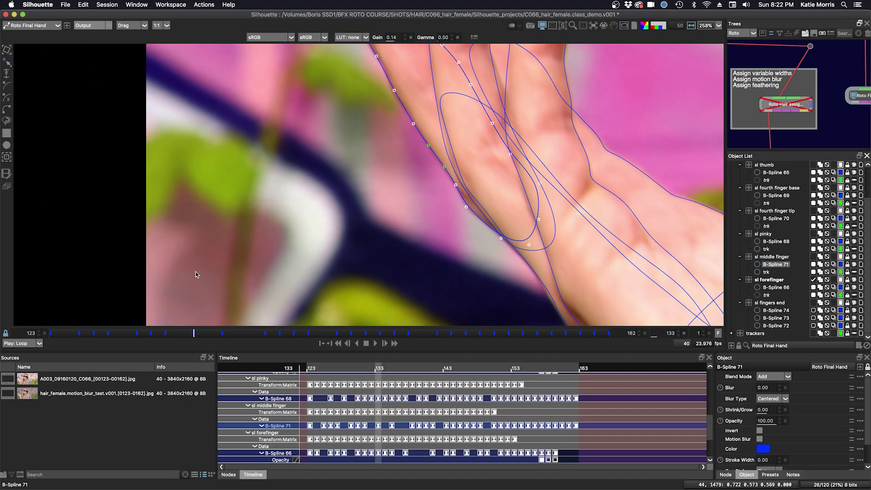
Check the distance values in Preferences > Nudging and close with OK
key(super+comma)
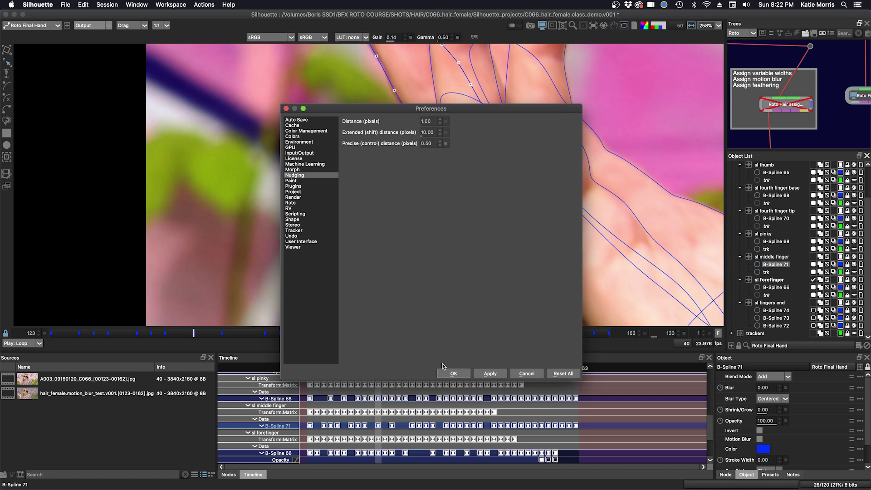
click(453, 374)
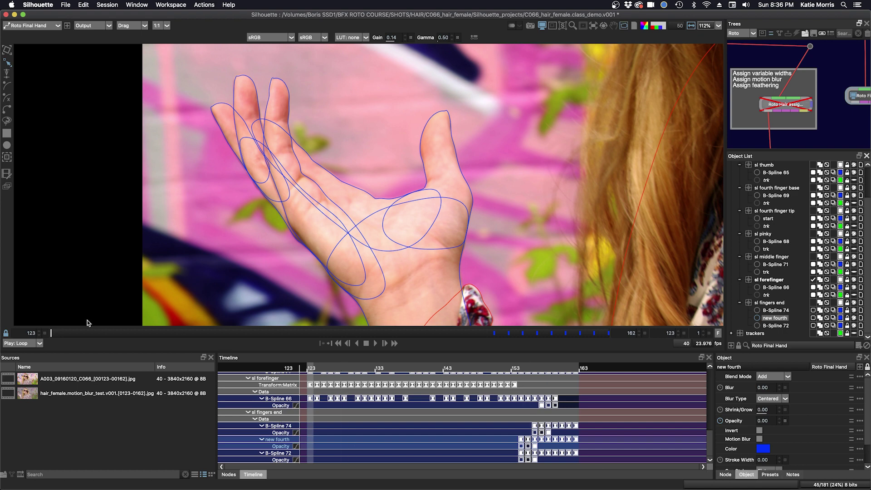
key(space)
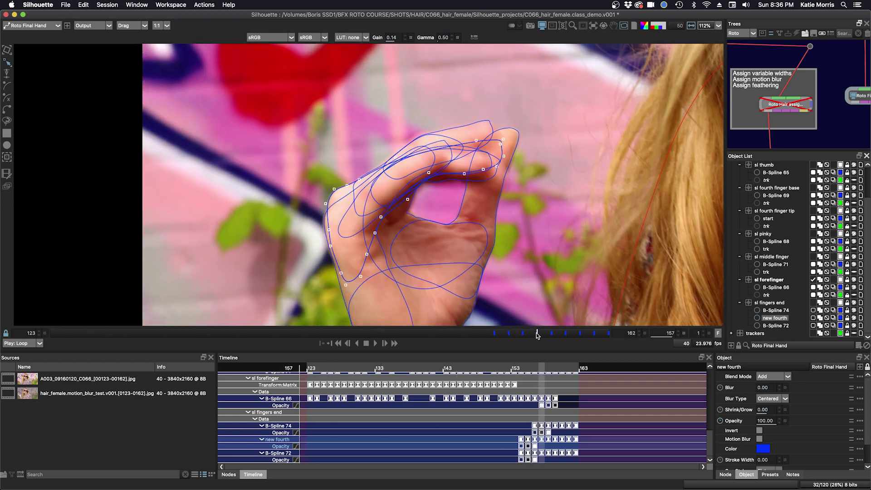
drag(574, 336, 507, 334)
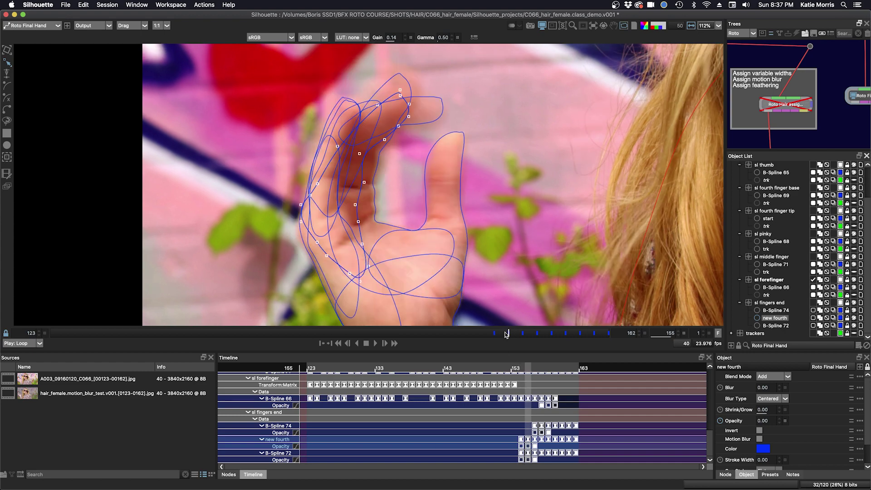
drag(507, 334, 452, 340)
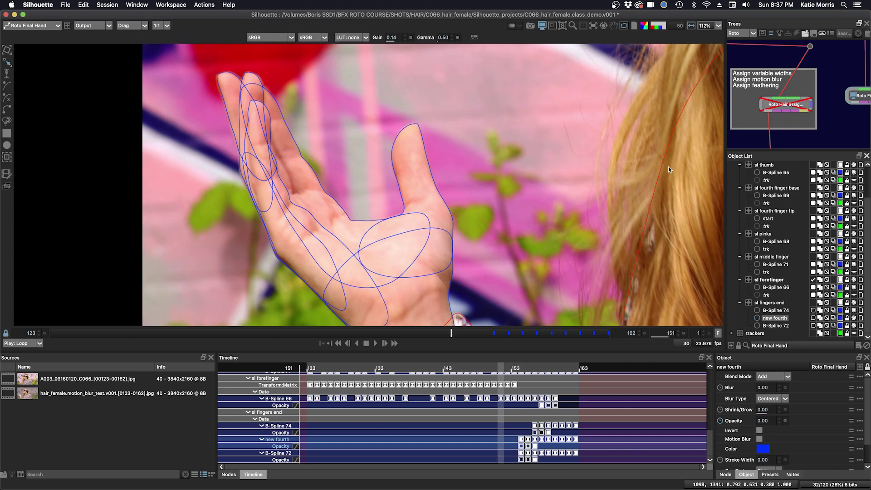
Colour the fourth finger tip's start shape Cyan, replacing the briefly chosen magenta
click(770, 212)
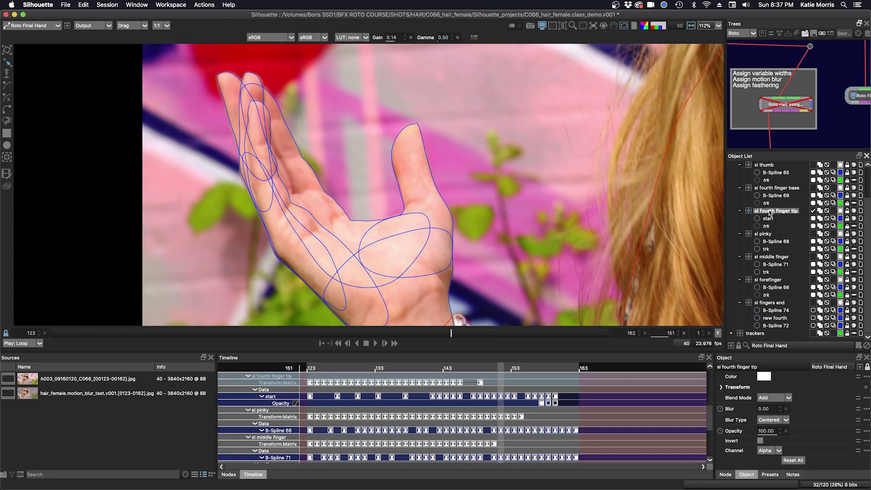
click(840, 219)
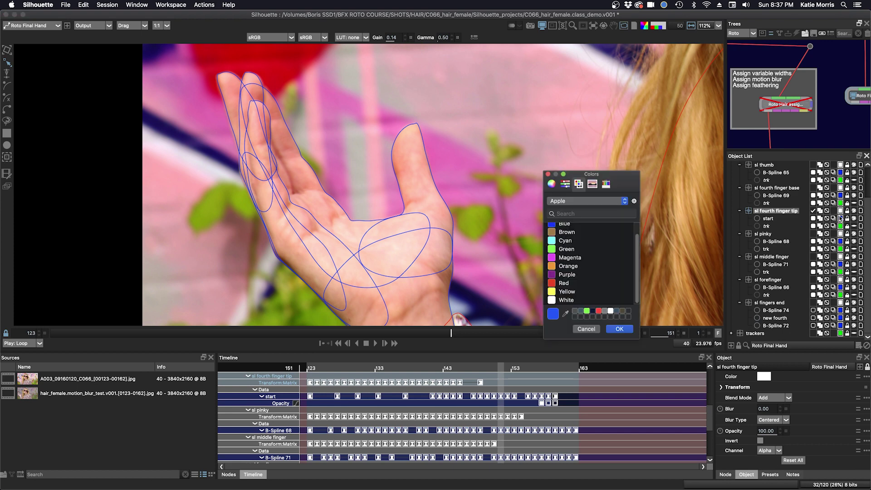
click(552, 259)
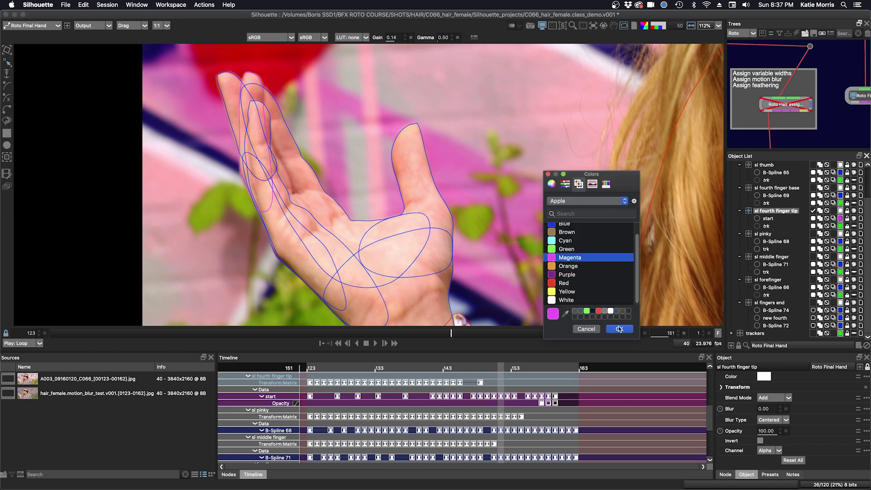
click(620, 329)
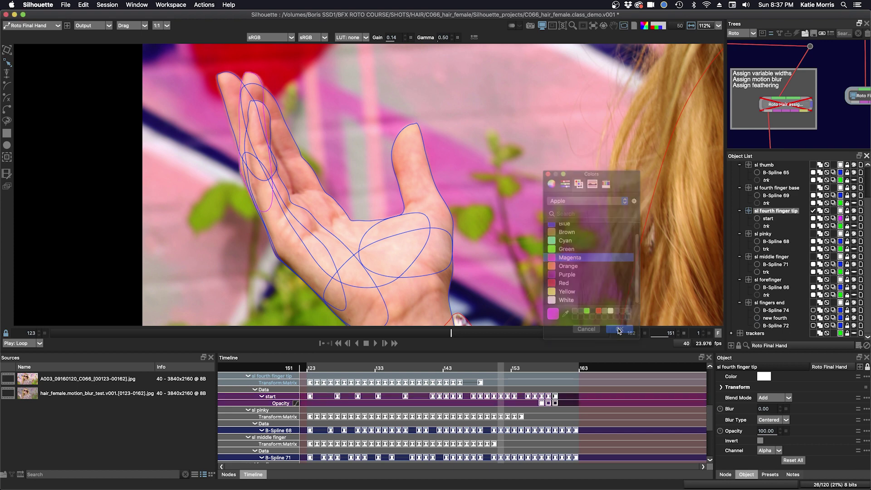
click(840, 220)
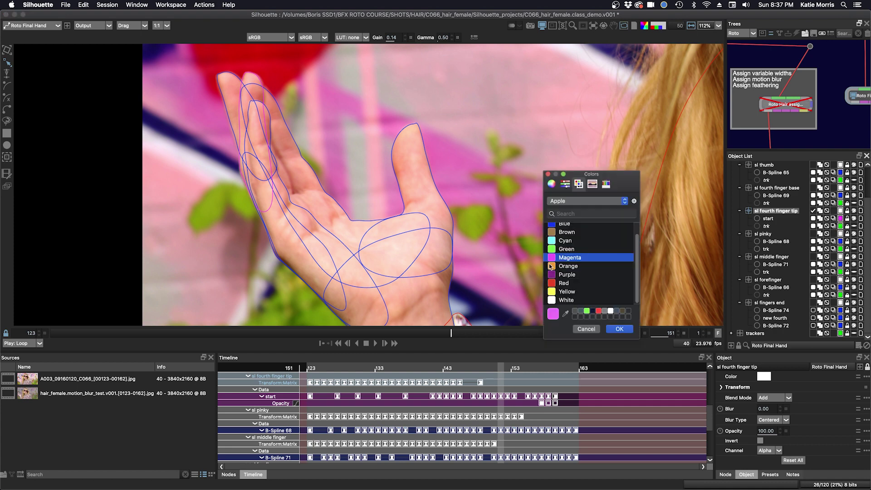
click(552, 242)
click(620, 329)
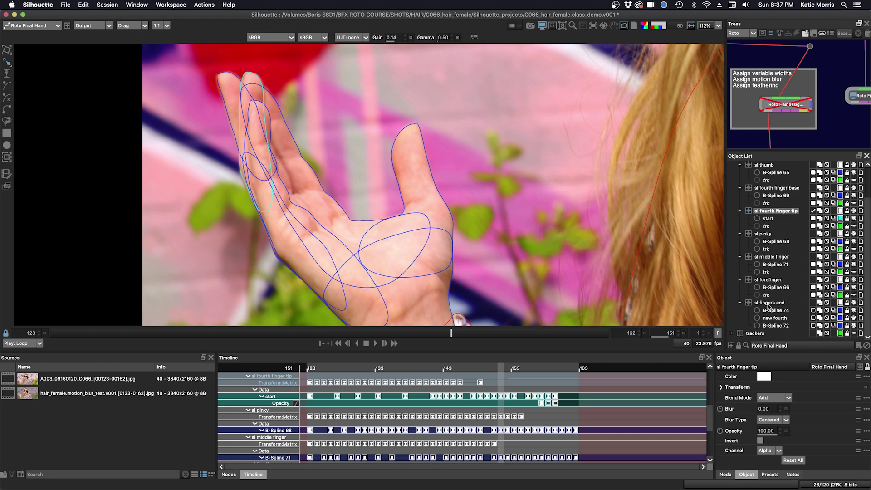
Colour the new fourth shape Cyan as well
click(770, 319)
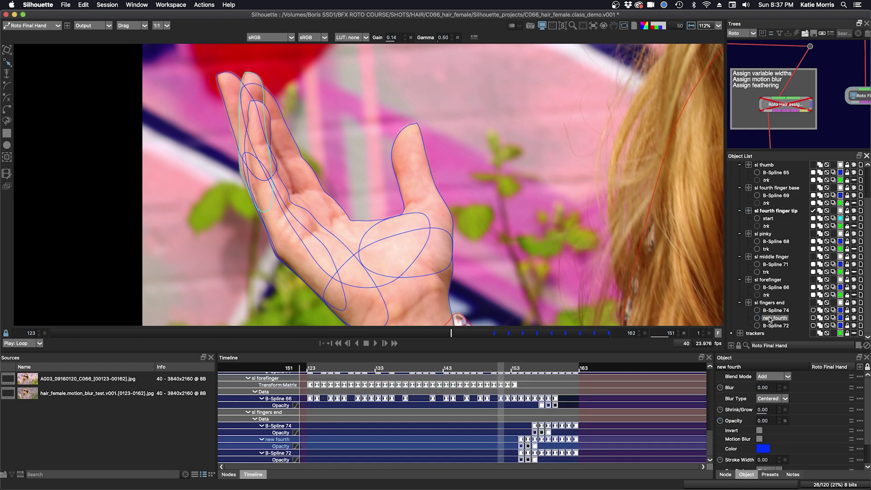
click(841, 317)
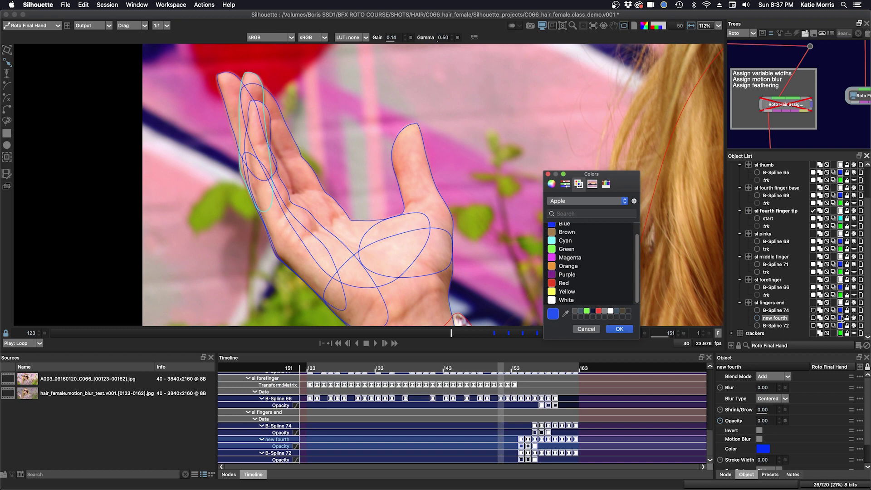
click(565, 240)
click(618, 328)
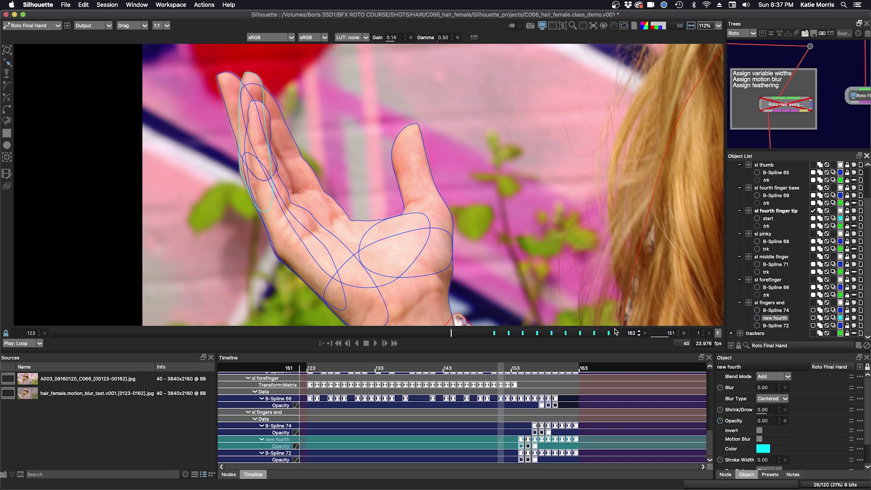
Enlarge the timeline panel, go to frame 157 and select the 'start' shape
drag(448, 333, 547, 338)
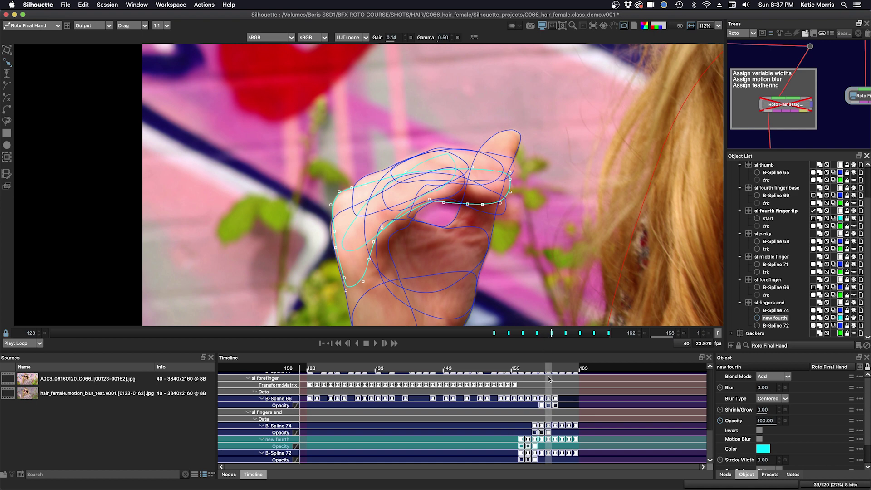
drag(549, 353, 548, 322)
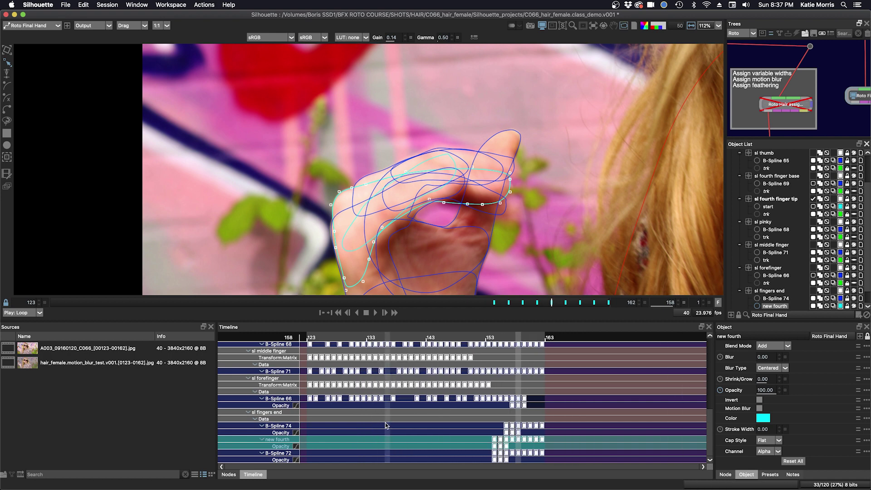
scroll(709, 423, up, 6)
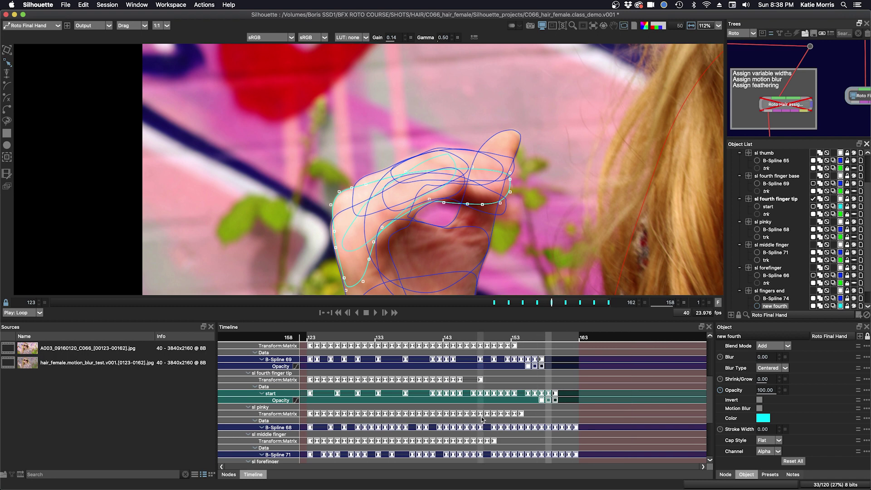
click(534, 340)
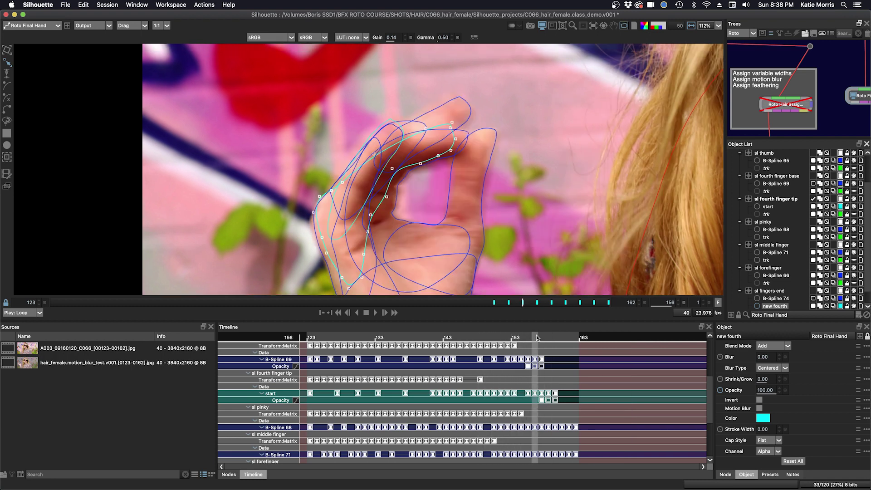
click(540, 339)
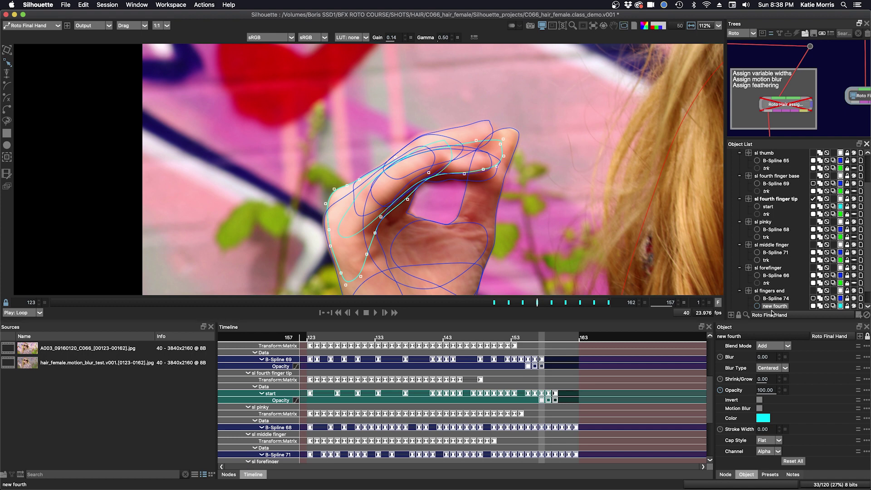
click(769, 206)
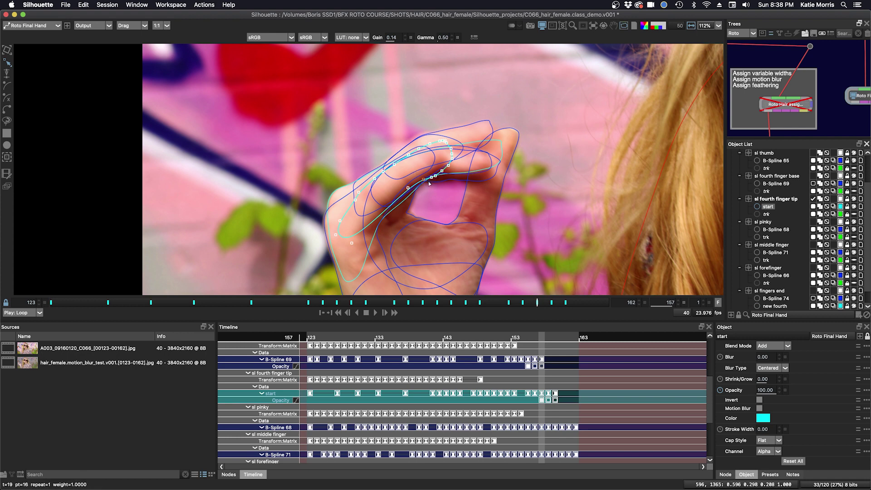
Clear the selection and step between frames 158 and 159 to check the shapes
key(Right)
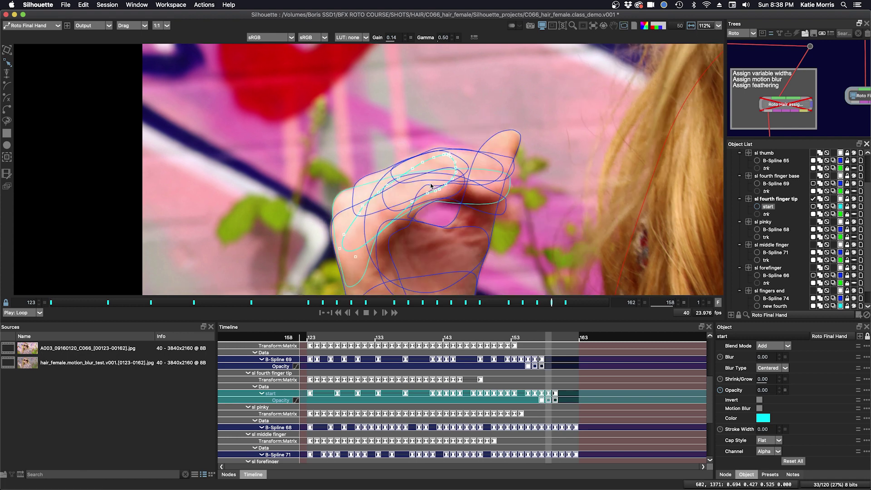
click(443, 126)
key(Right)
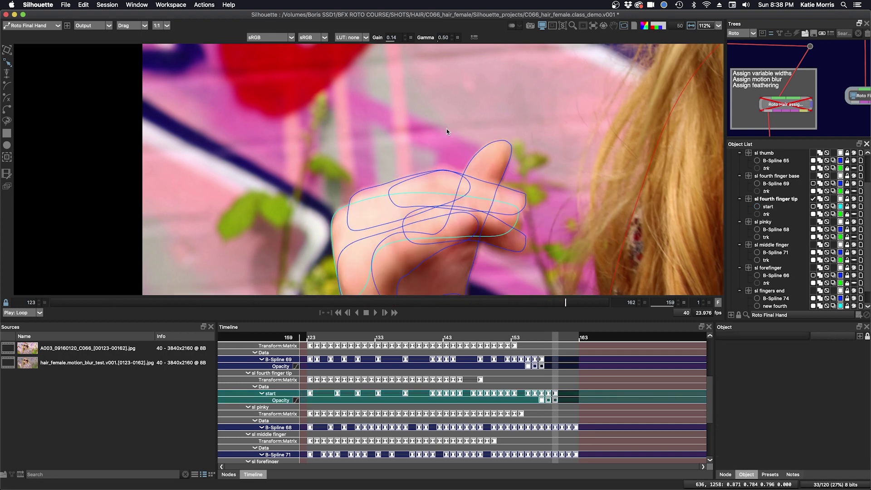
key(Left)
key(Left)
key(Right)
key(Right)
key(Right)
key(Right)
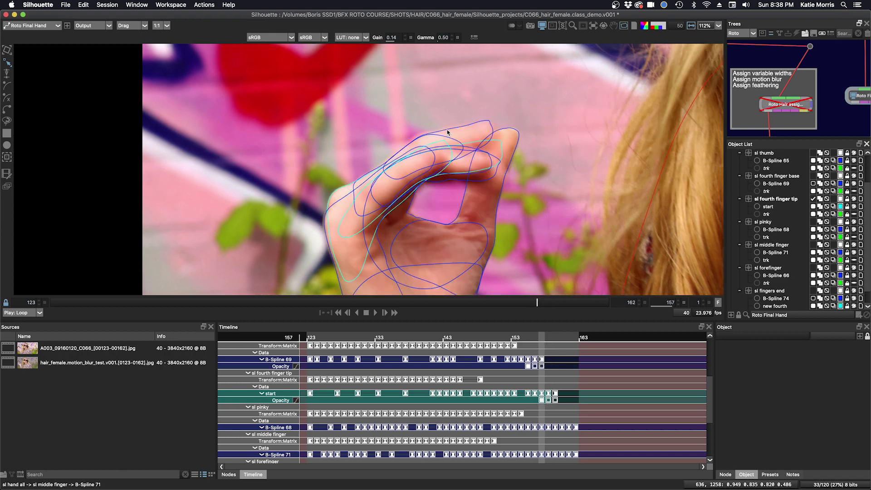
key(Left)
key(Left)
key(Left)
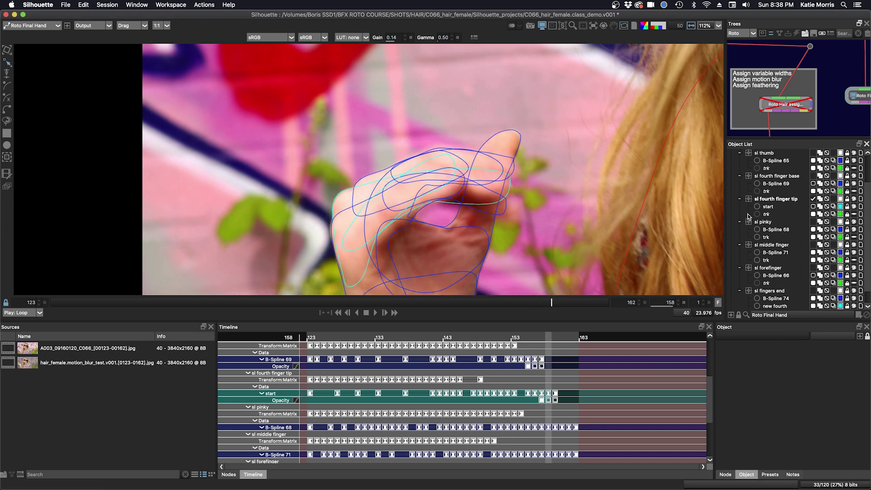
Set the start shape's colour to Red and select its opacity keyframe
click(841, 207)
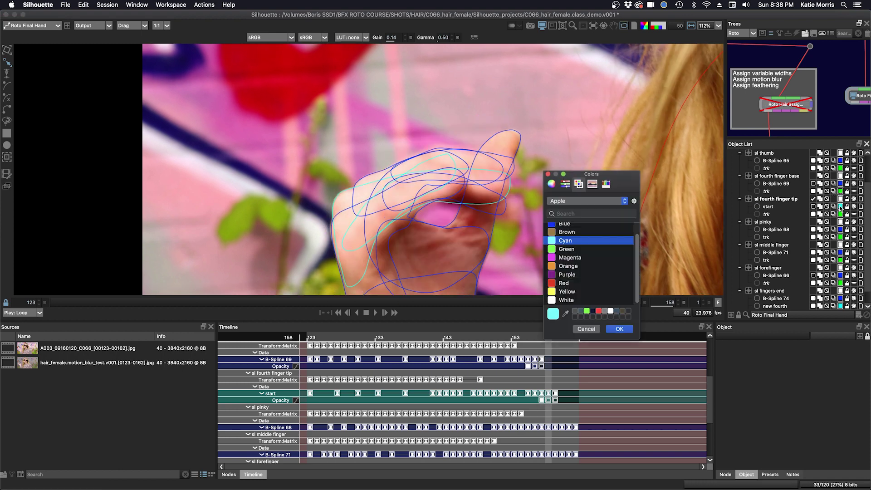
click(555, 284)
click(619, 329)
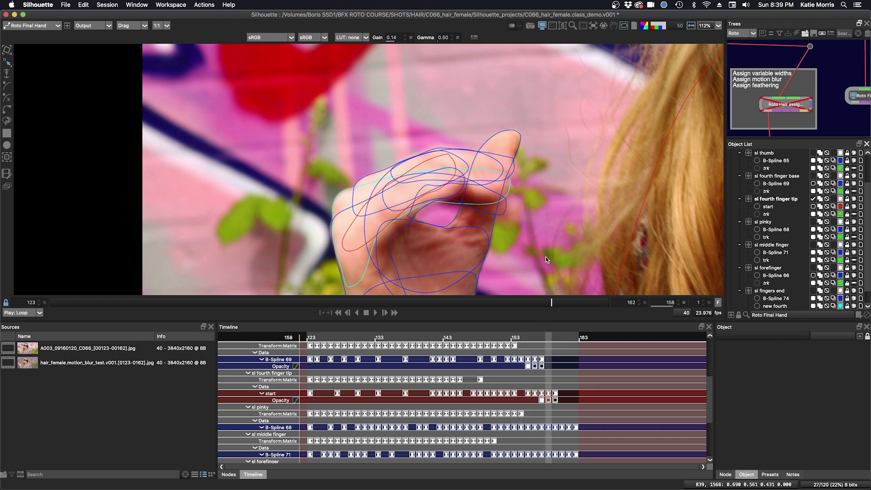
click(549, 400)
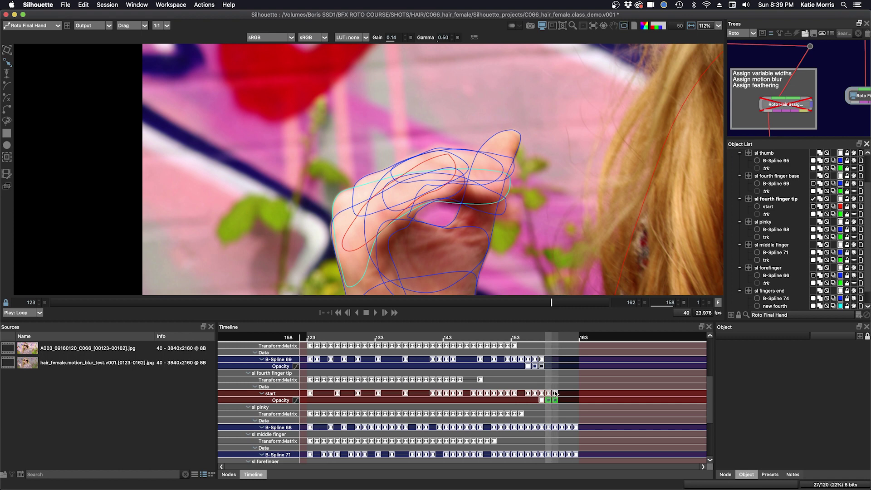
Delete the start shape's keyframes at frames 160–161
shift+click(555, 393)
shift+click(549, 393)
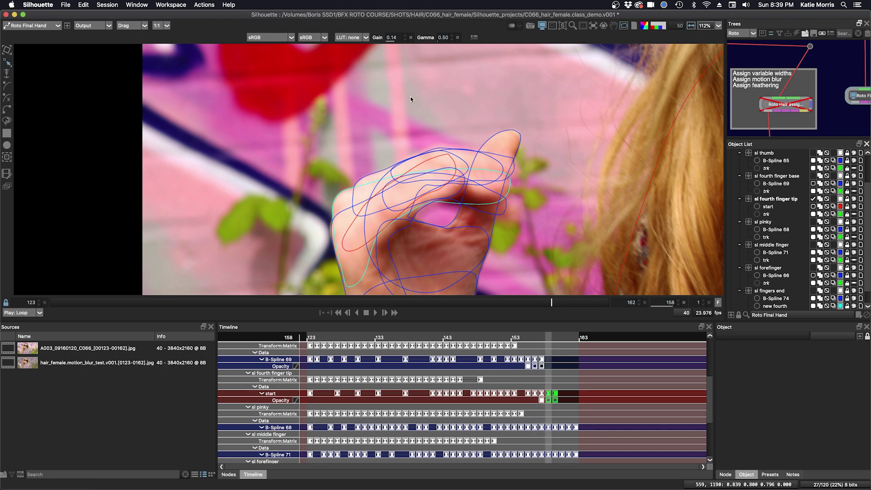
key(Delete)
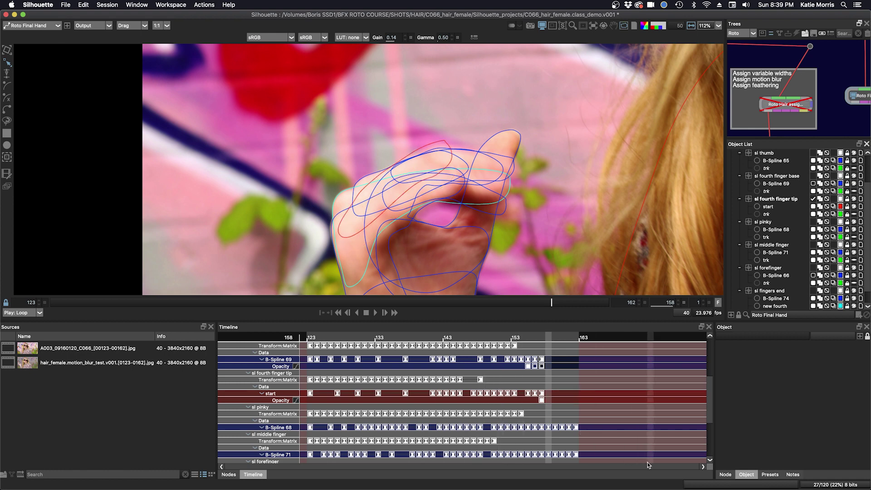
key(Left)
key(Right)
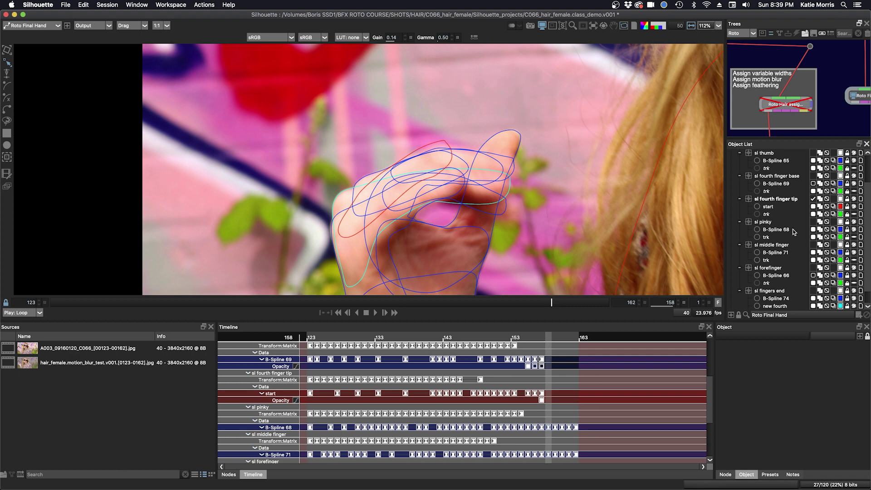
Key the start shape's opacity at frame 158 and check neighbouring frames
click(814, 206)
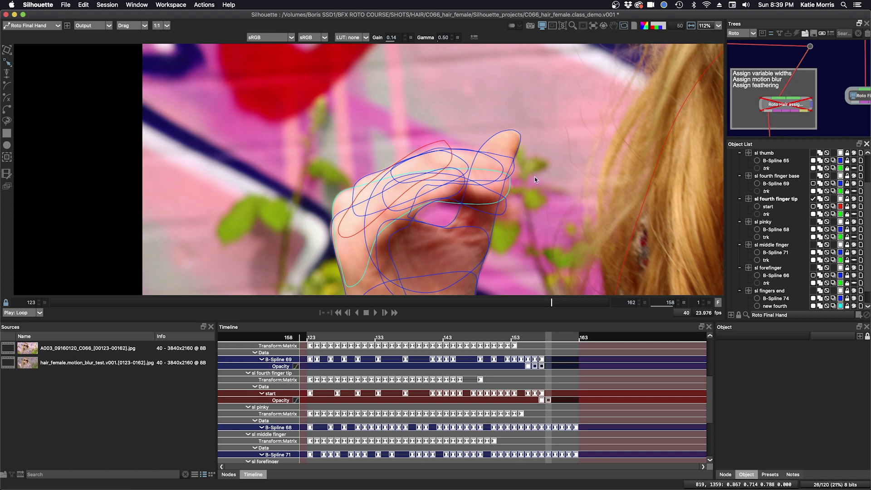
key(Left)
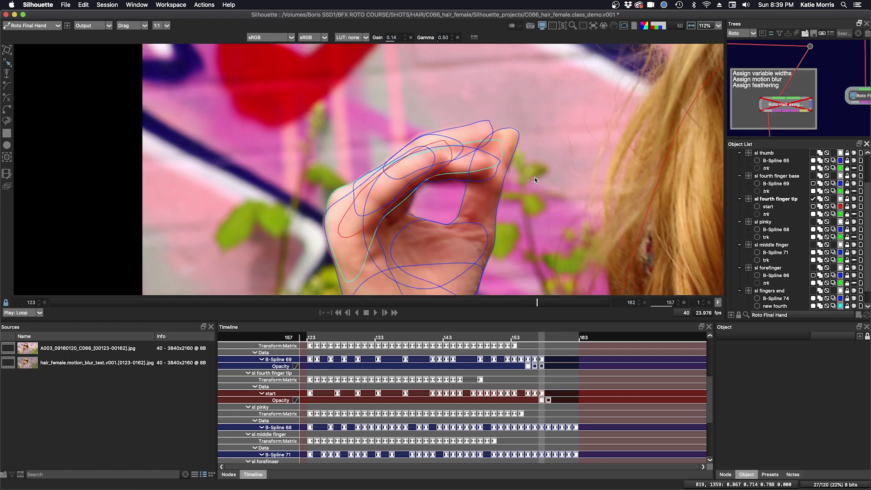
key(Right)
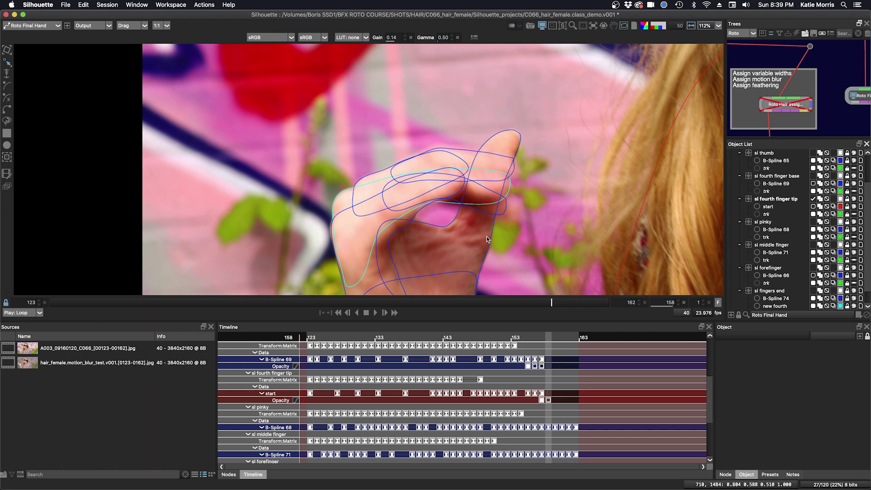
Toggle opacity keys for B-Spline 69 and the start shape at frame 158, comparing frames 157–158
click(548, 401)
click(814, 184)
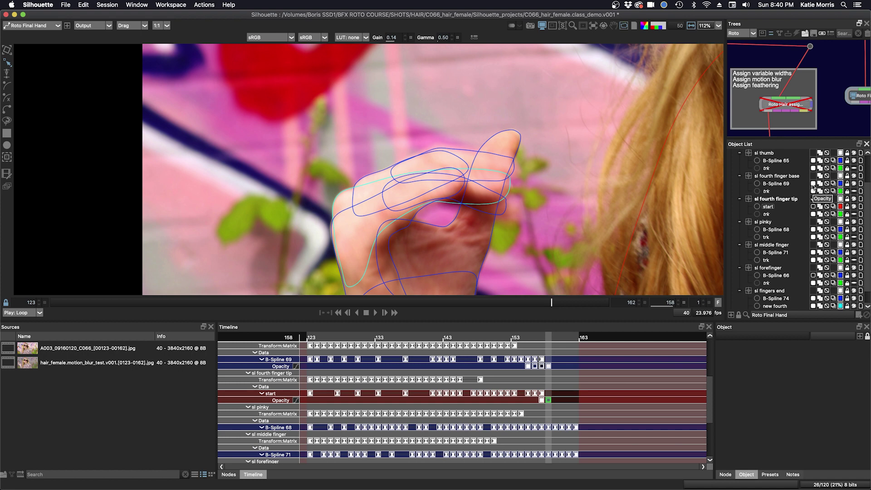
click(814, 184)
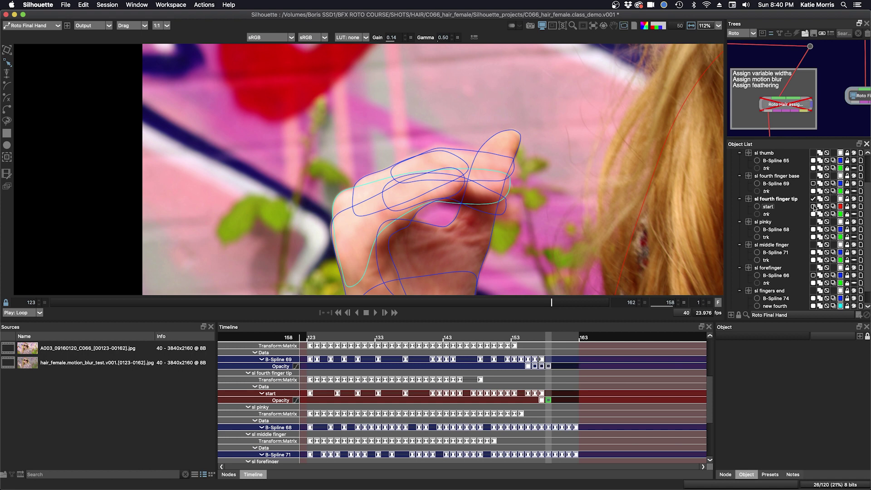
click(814, 207)
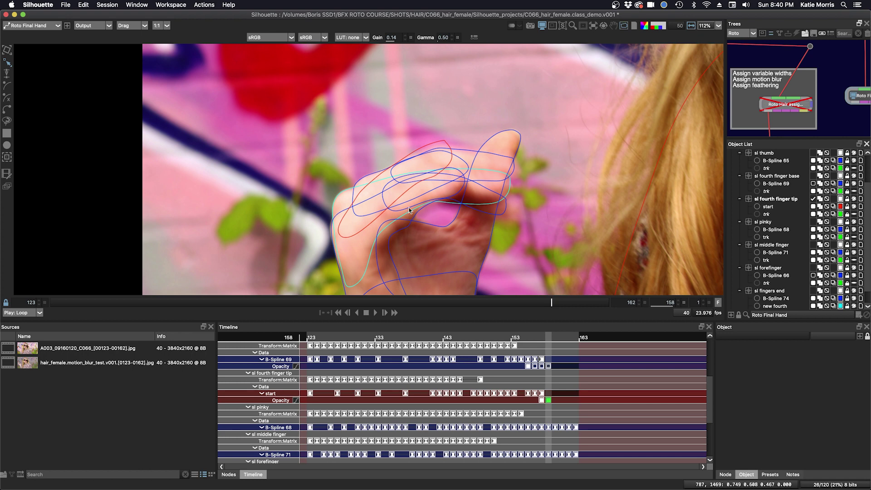
scroll(472, 210, down, 3)
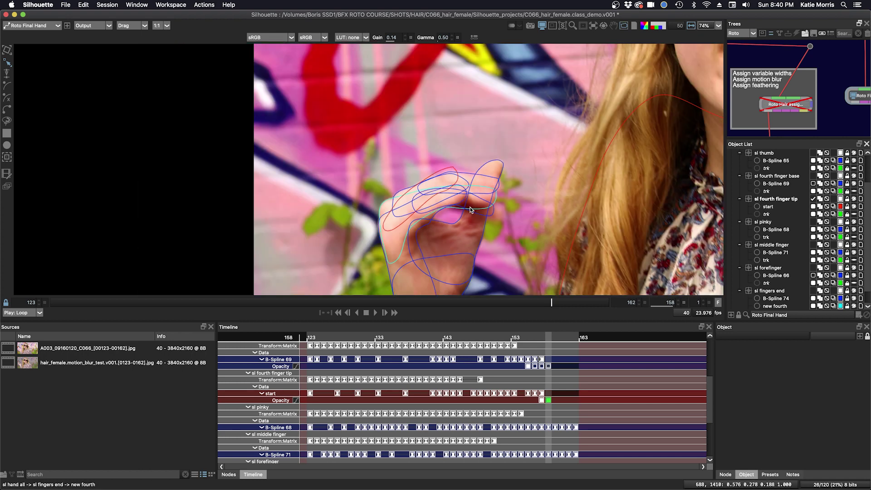
key(Left)
key(Right)
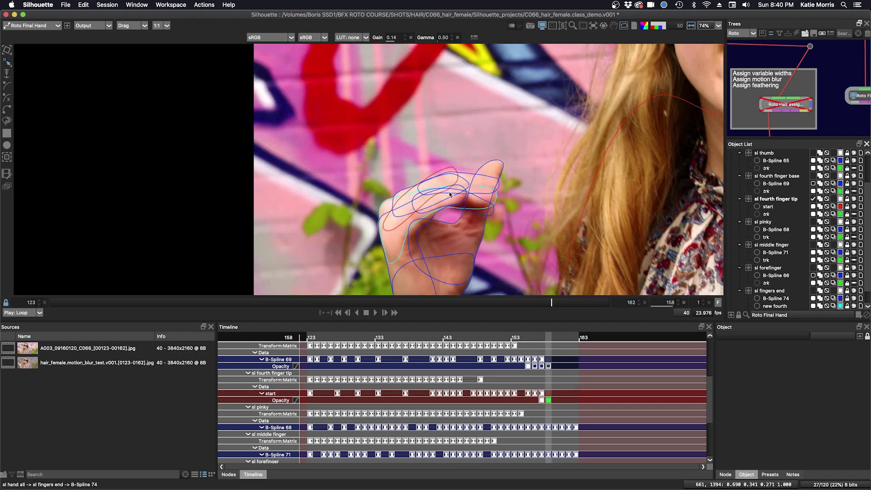
key(Left)
key(Left)
key(Right)
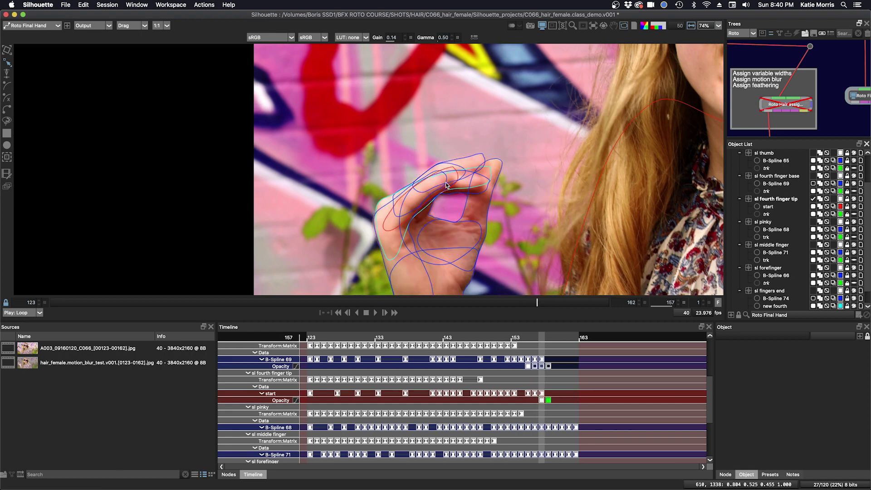
Rotate the start shape about 11.6 degrees at frame 158 to follow the bent finger
click(444, 171)
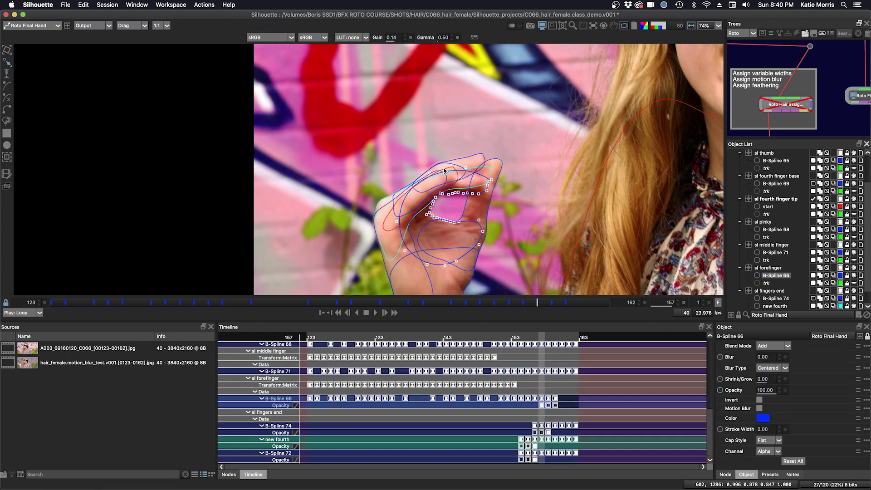
click(386, 230)
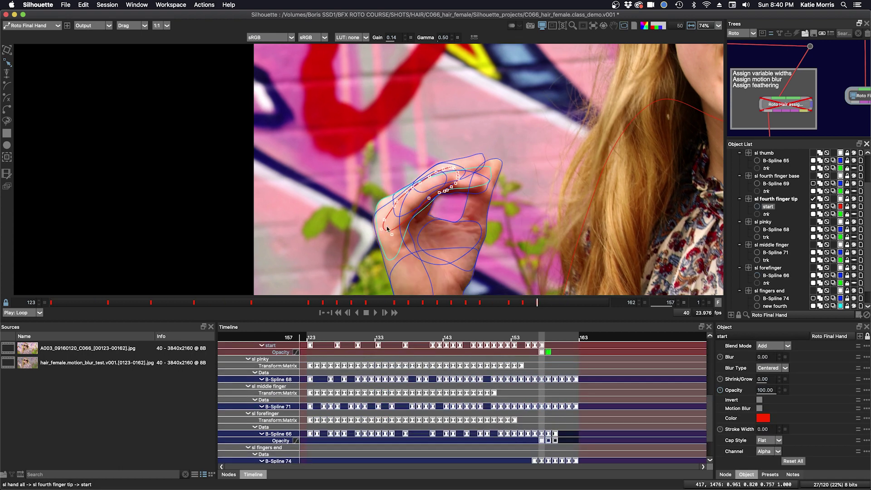
key(Right)
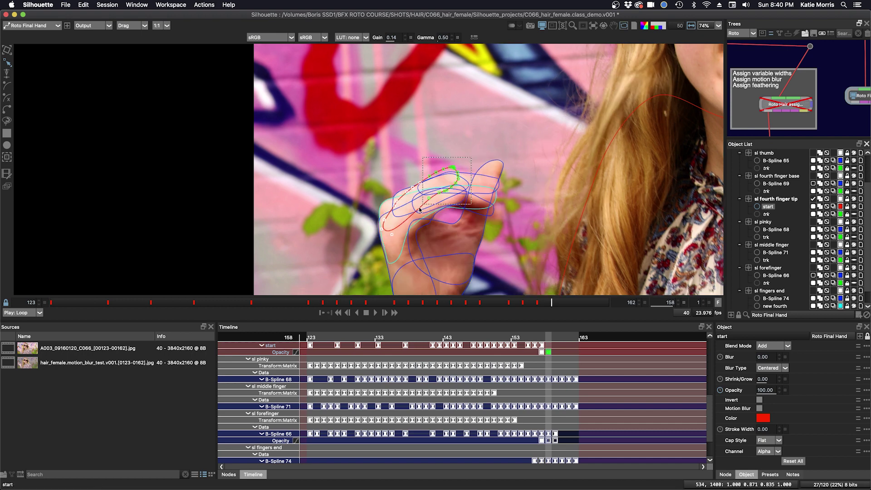
click(382, 236)
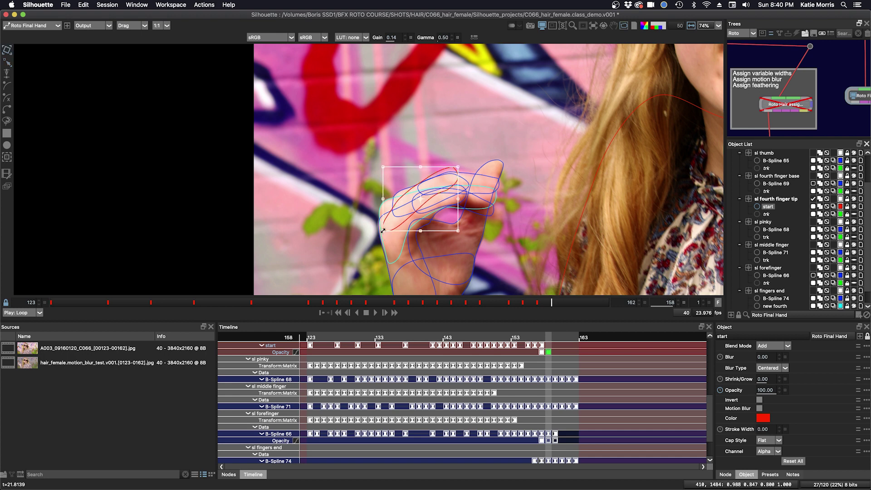
drag(383, 230, 383, 230)
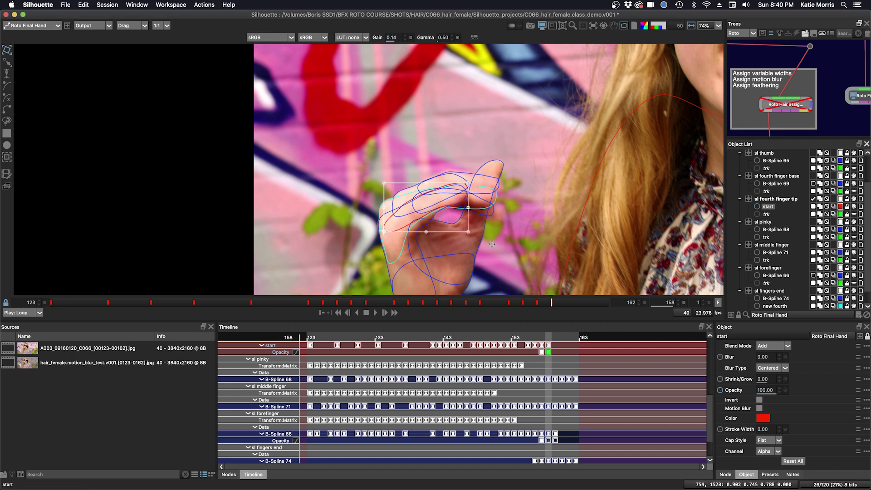
Try moving the start shape up off the image, then undo the move
key(r)
scroll(500, 241, down, 3)
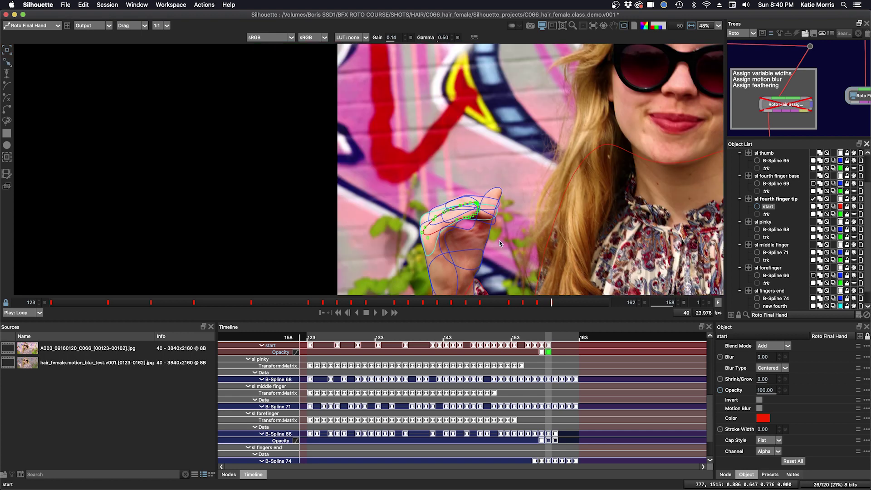
scroll(499, 244, down, 2)
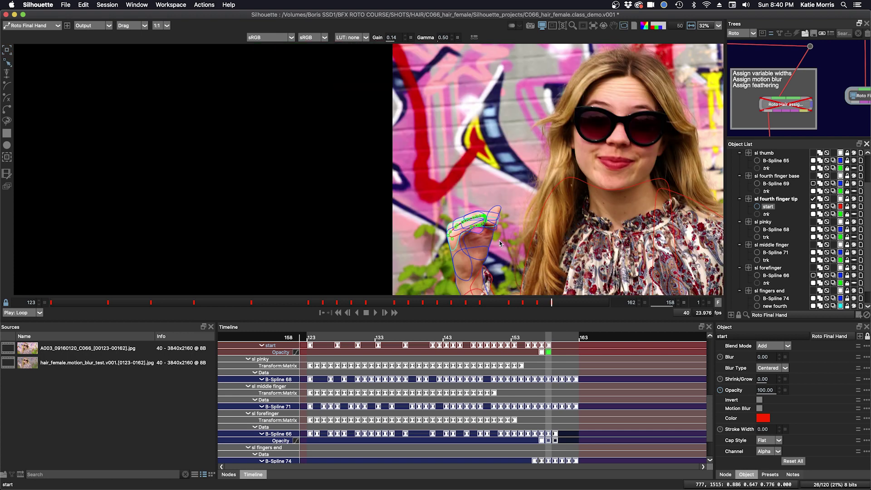
click(476, 225)
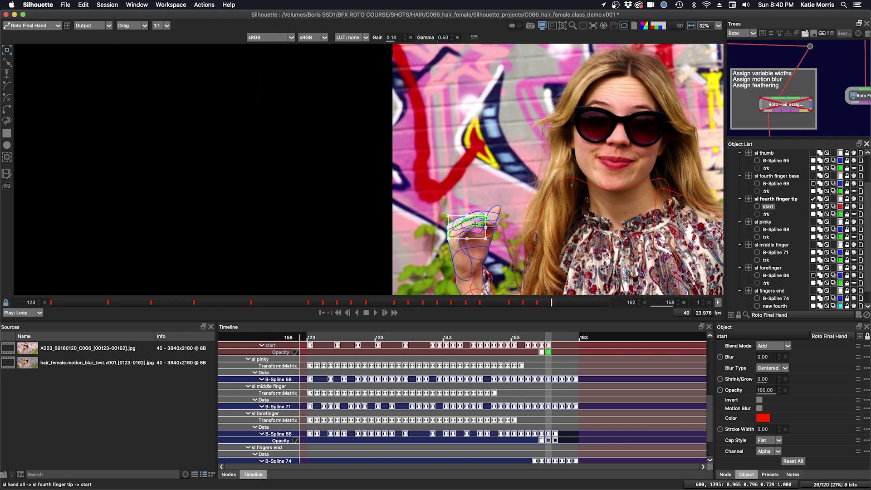
scroll(477, 224, down, 2)
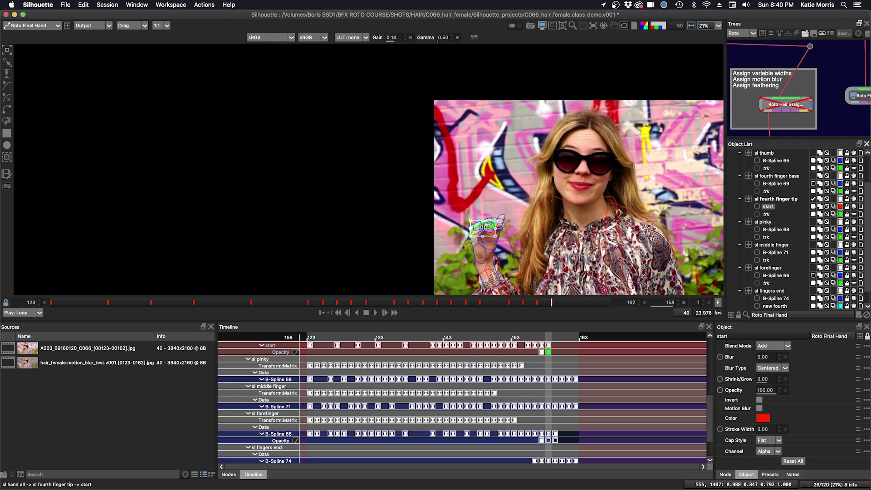
drag(484, 226, 464, 75)
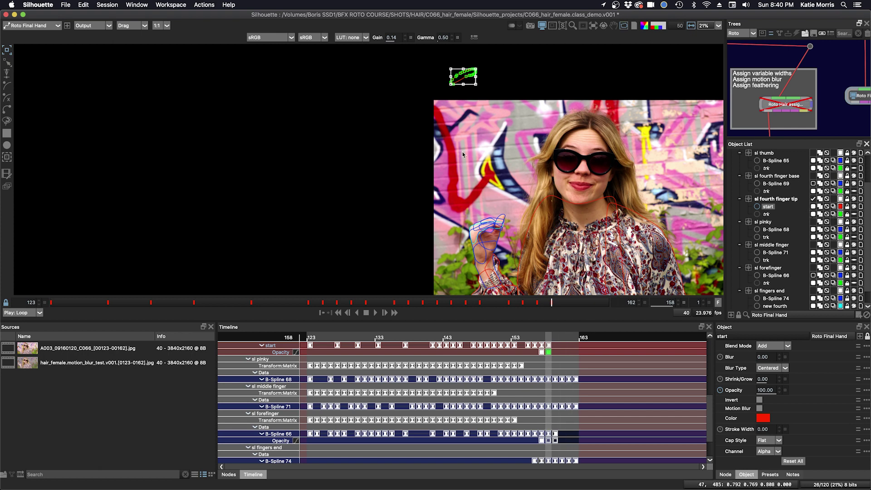
key(super+z)
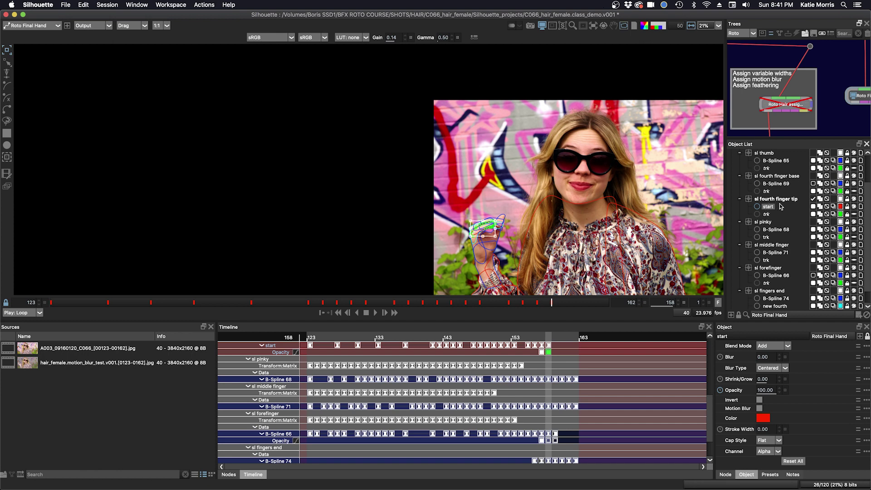
Key the start shape's opacity to 0, then at frame 159 move it above the frame and key opacity
click(813, 207)
key(Right)
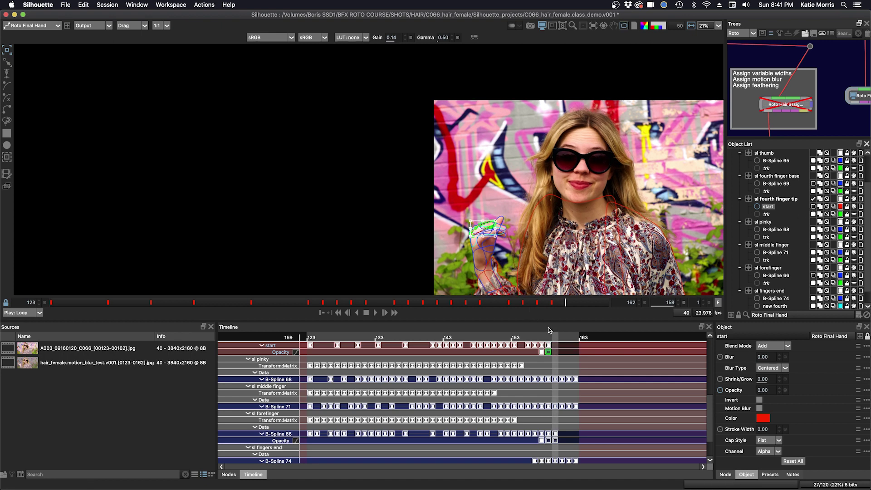
drag(484, 227, 480, 77)
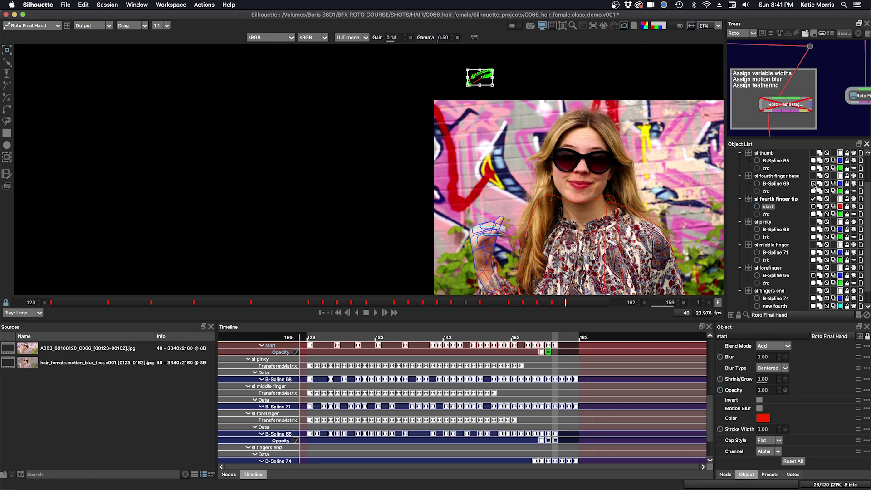
scroll(712, 413, up, 2)
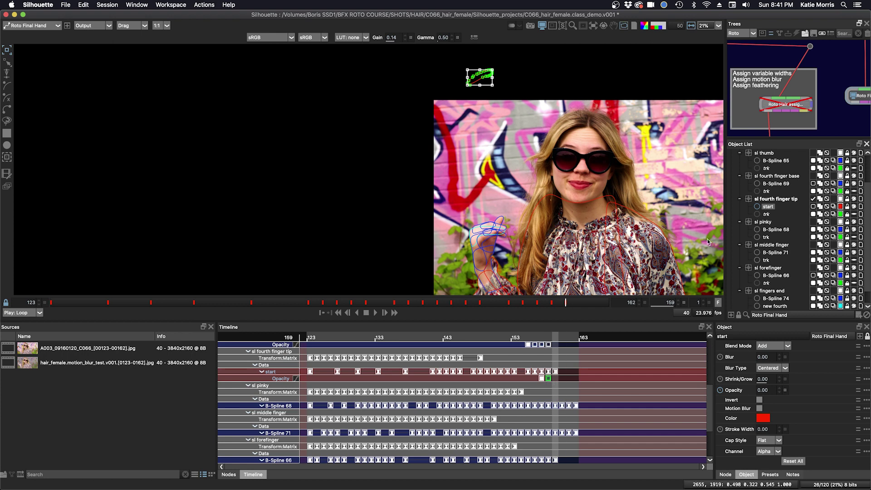
click(814, 207)
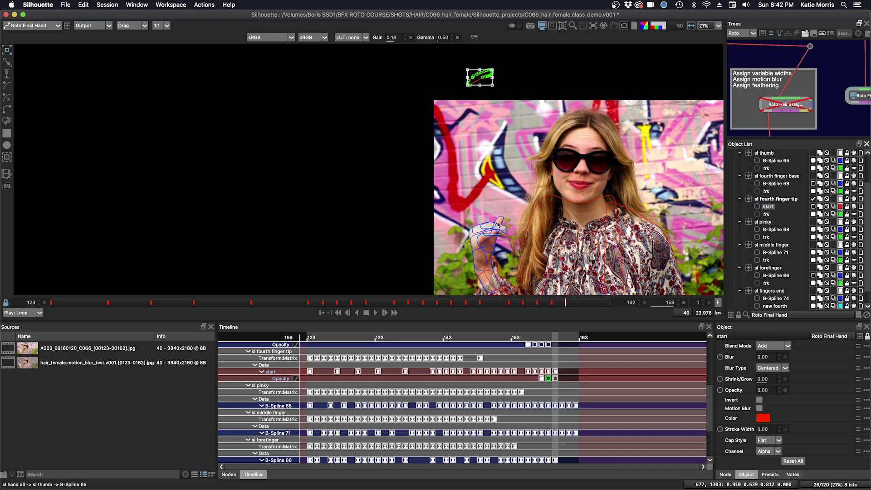
Zoom in on the hand and lock the start shape
mouse_move(500, 227)
mouse_down()
mouse_move(456, 168)
mouse_move(503, 214)
mouse_up()
scroll(502, 213, up, 4)
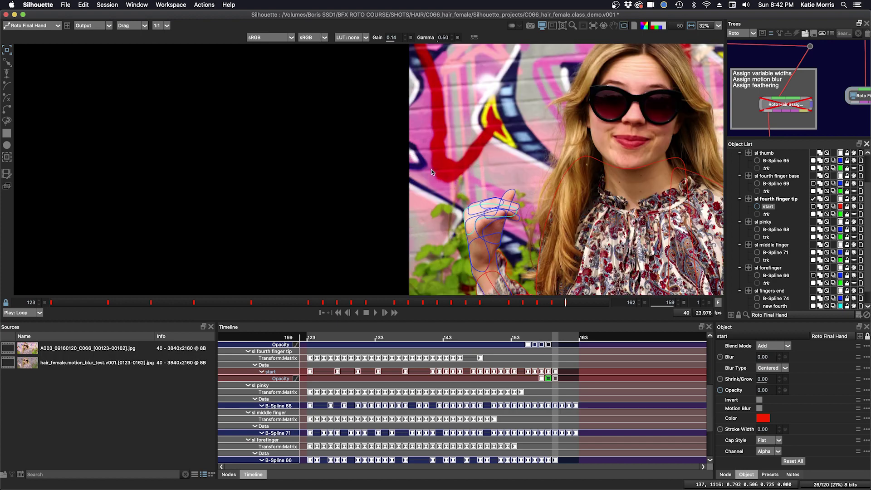
drag(431, 125, 438, 144)
scroll(457, 220, up, 2)
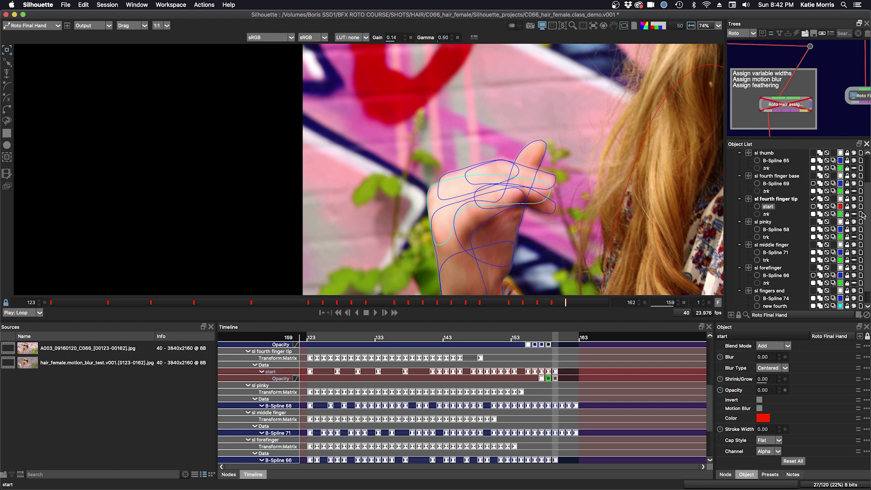
click(848, 206)
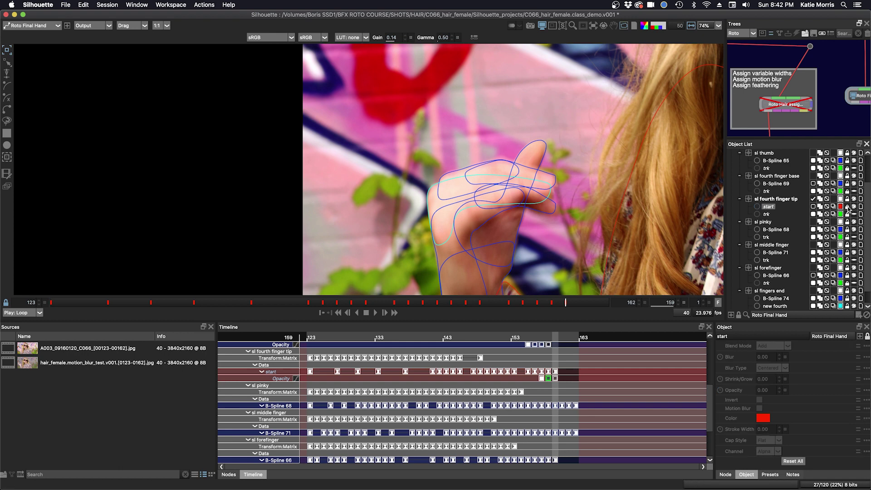
Select the cyan new fourth shape and step through frames 155–161 checking it against the finger
key(Left)
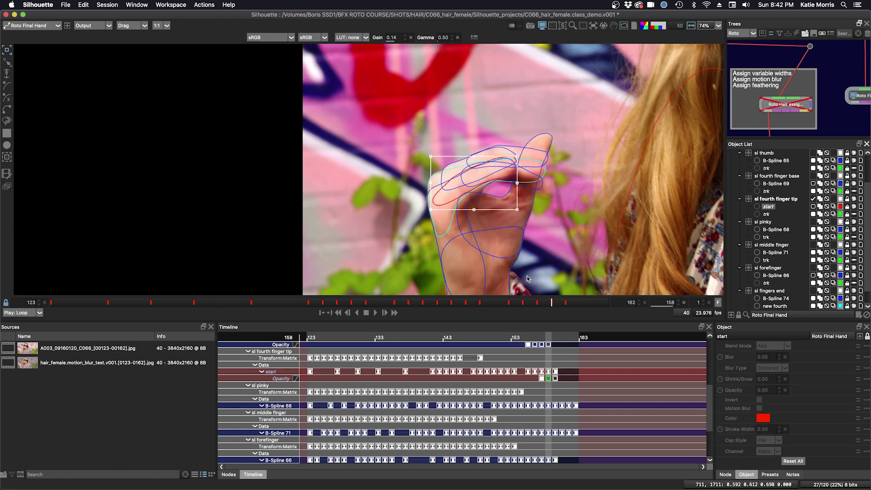
key(Right)
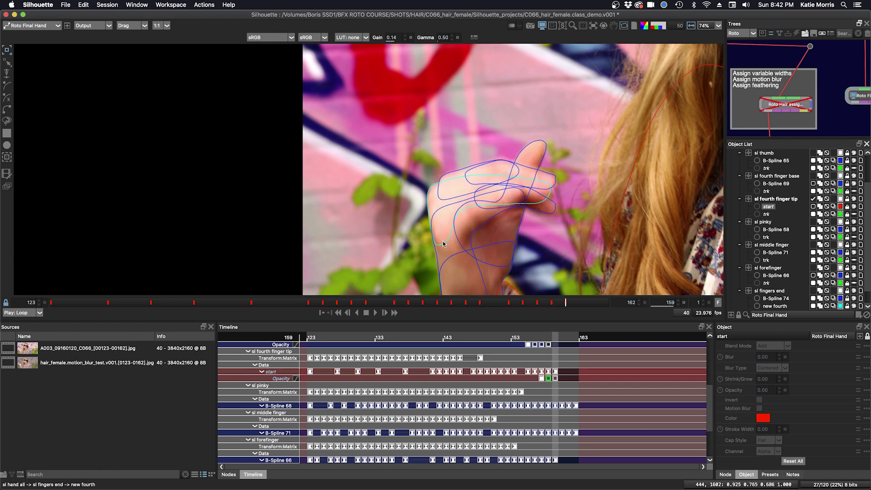
click(447, 241)
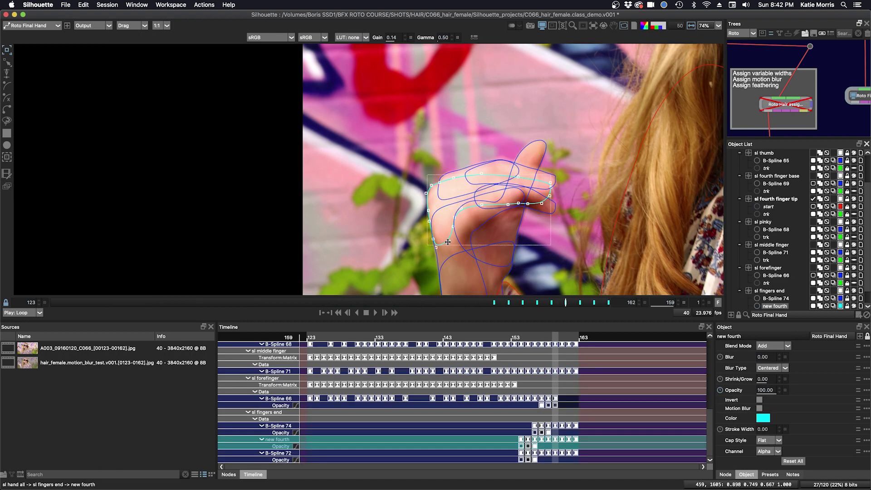
key(Left)
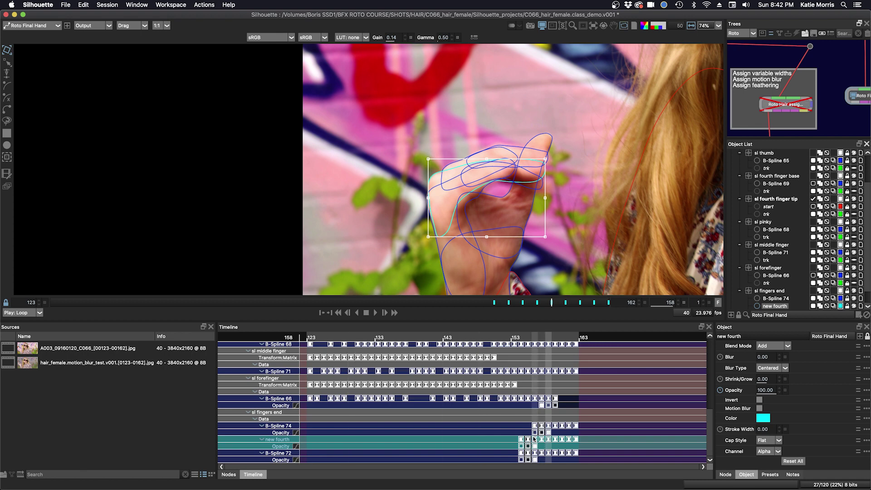
key(Left)
key(Left)
key(Left)
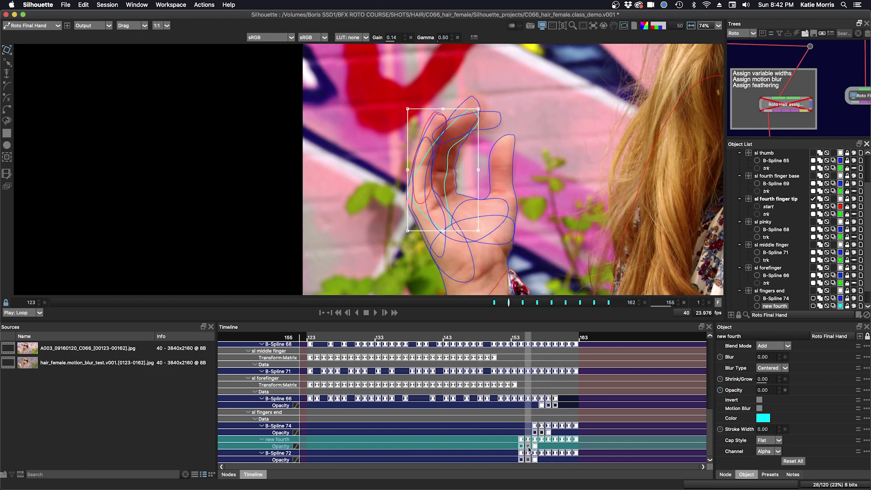
key(Right)
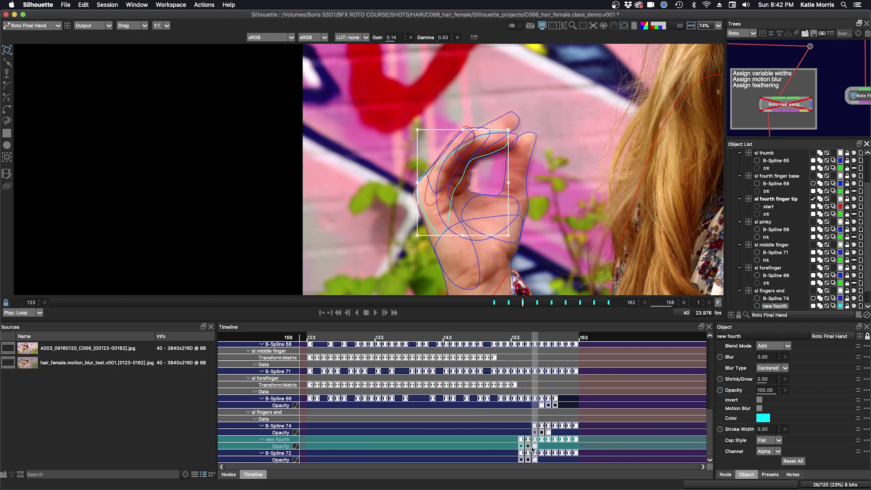
key(Right)
key(Right)
key(Right)
key(Right)
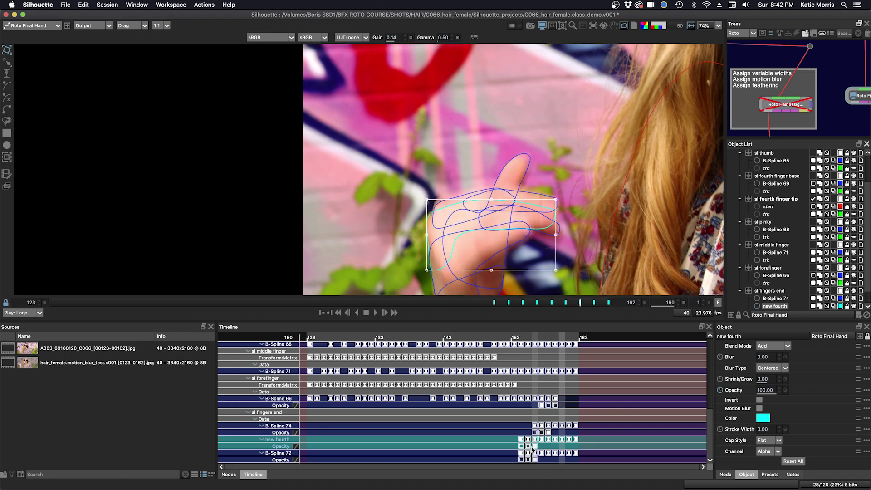
key(Right)
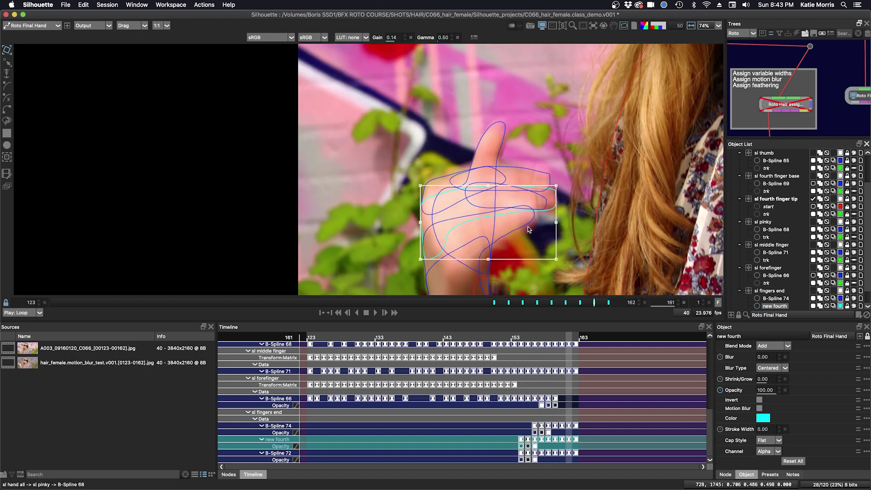
key(Left)
key(Right)
key(Left)
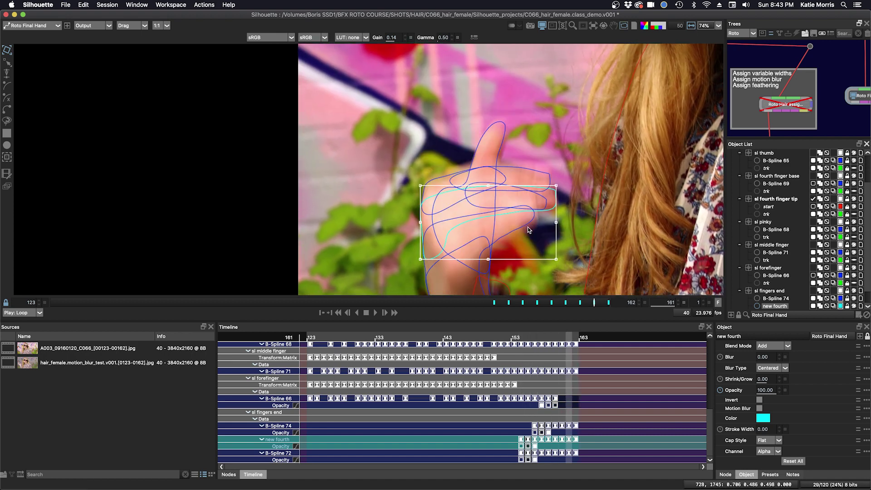